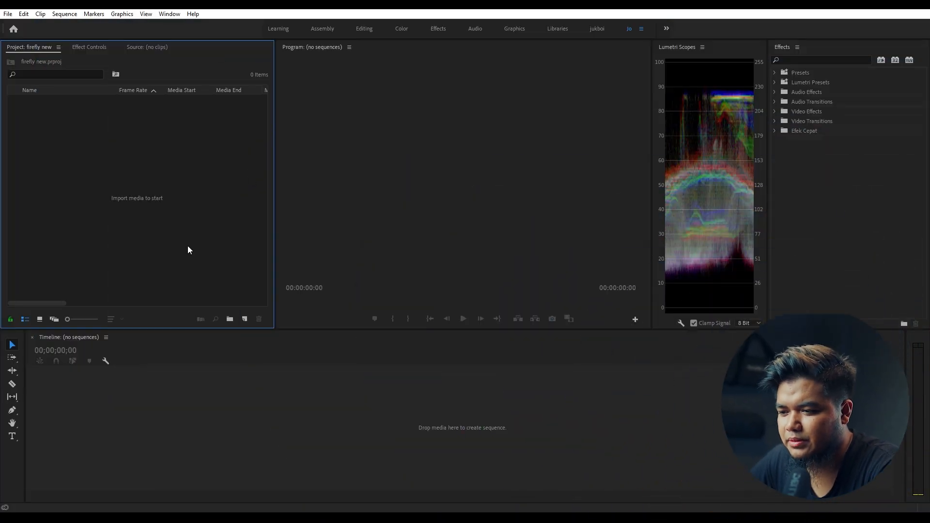
pyautogui.click(460, 216)
pyautogui.click(816, 204)
pyautogui.click(707, 201)
pyautogui.click(506, 199)
pyautogui.click(167, 181)
pyautogui.click(209, 378)
pyautogui.click(122, 241)
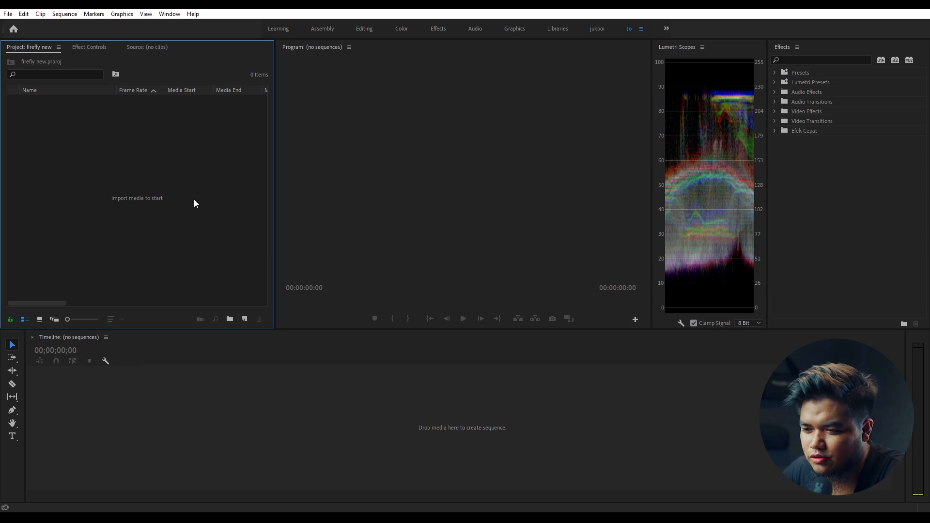
pyautogui.doubleClick(177, 252)
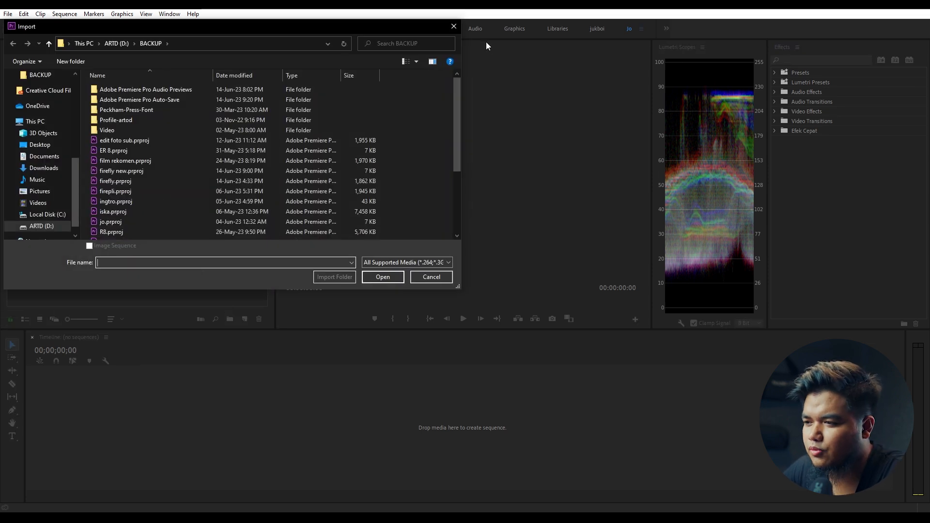
pyautogui.click(454, 26)
pyautogui.click(8, 14)
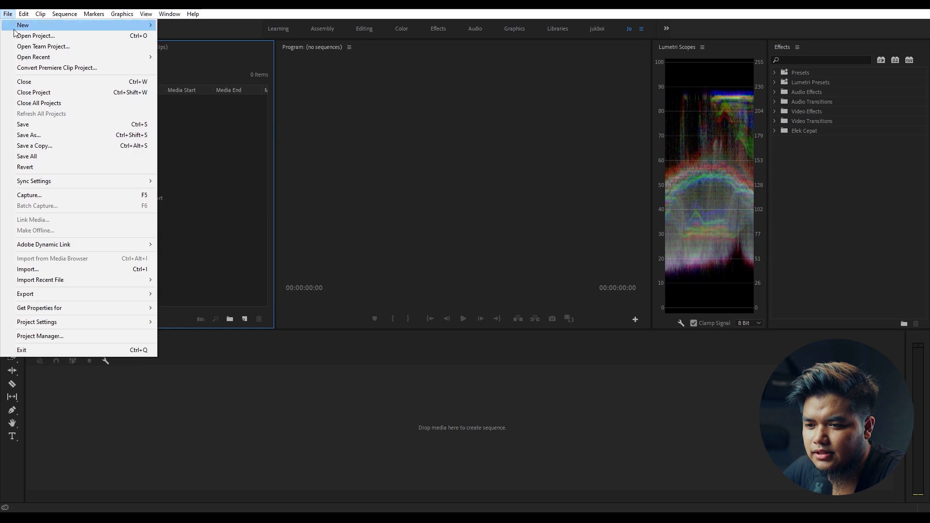
pyautogui.click(204, 239)
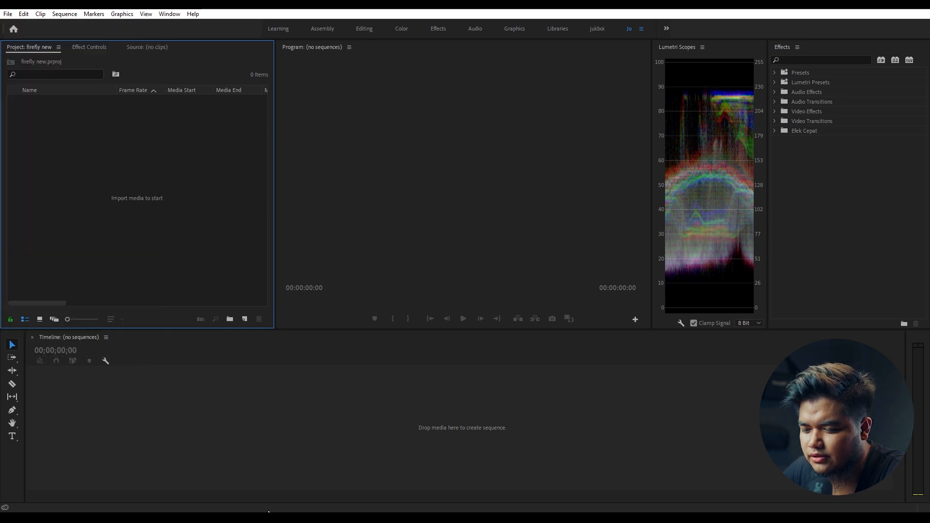
# - Bring the video 041A3744.MP4 from its File Explorer folder into the project and create a new sequence from it
pyautogui.click(289, 519)
pyautogui.moveTo(376, 259); pyautogui.dragTo(101, 164)
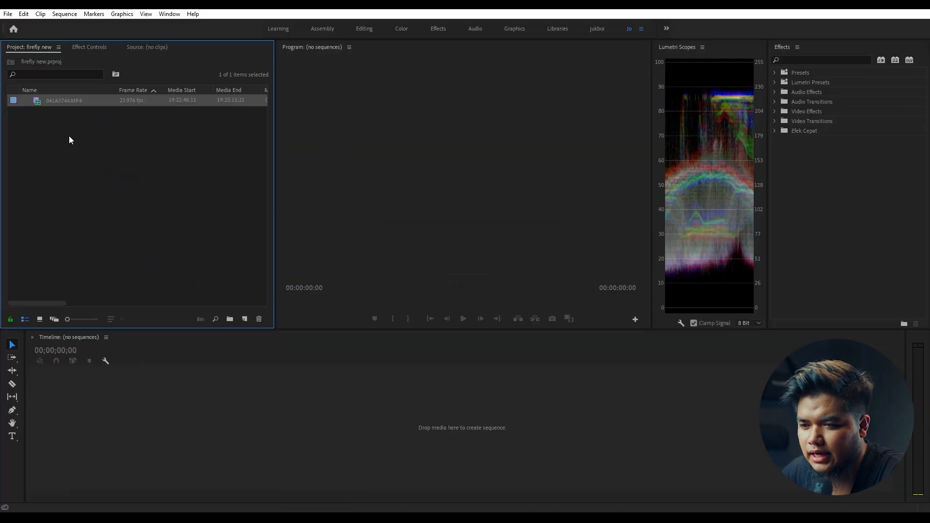
pyautogui.moveTo(252, 320); pyautogui.dragTo(252, 320)
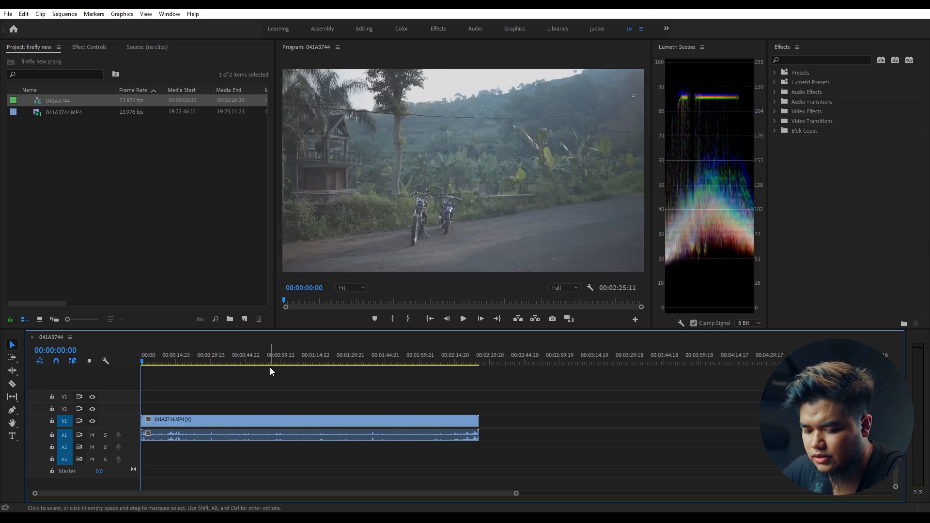
# - Split the 041A3744.MP4 clip in the timeline at 00:01:42:07
pyautogui.click(375, 361)
pyautogui.moveTo(376, 361)
pyautogui.mouseDown()
pyautogui.moveTo(404, 360)
pyautogui.moveTo(356, 363)
pyautogui.moveTo(379, 363)
pyautogui.mouseUp()
pyautogui.press('c')
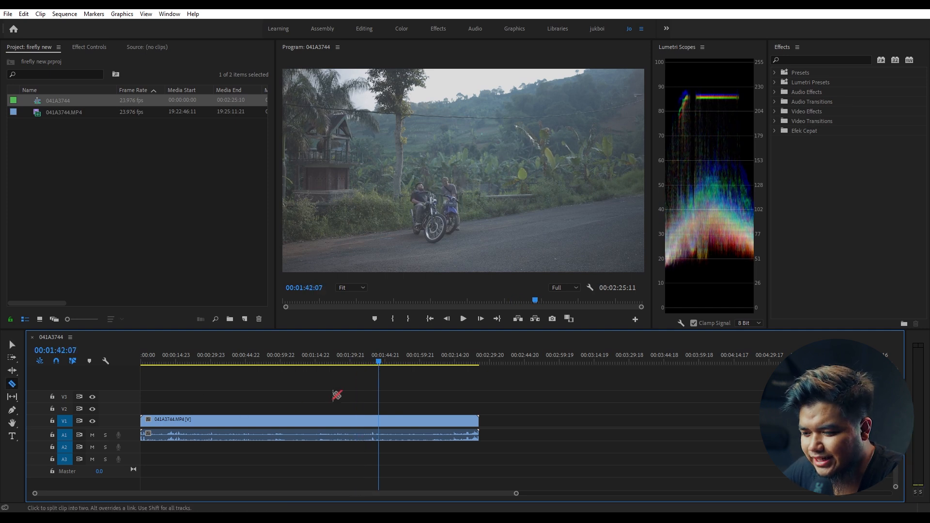
pyautogui.click(381, 420)
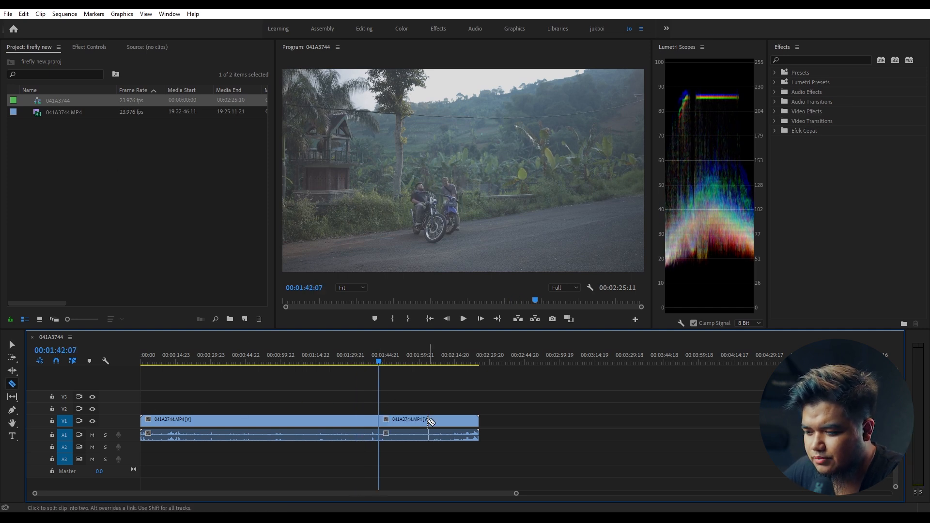
# - Delete the part of the clip before the cut and move the remaining part to the start of the timeline
pyautogui.press('v')
pyautogui.click(403, 422)
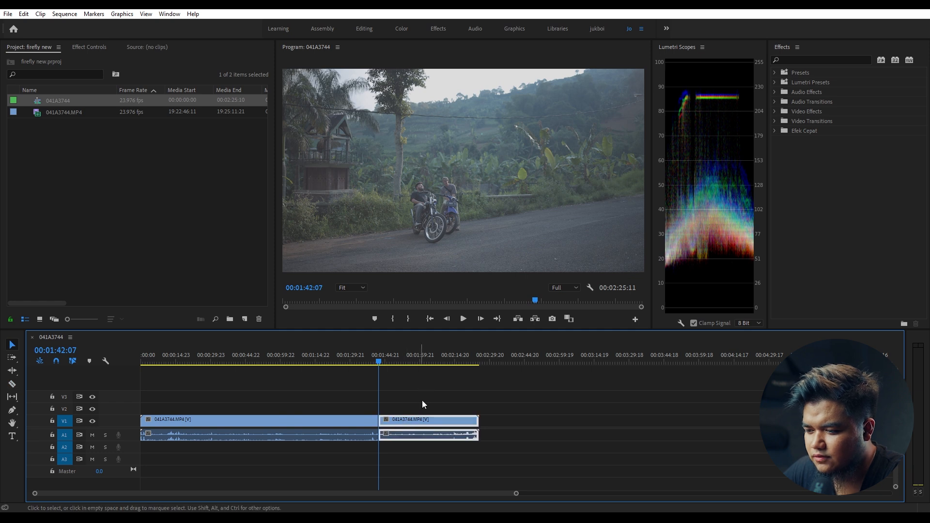
pyautogui.press('Home')
pyautogui.click(217, 424)
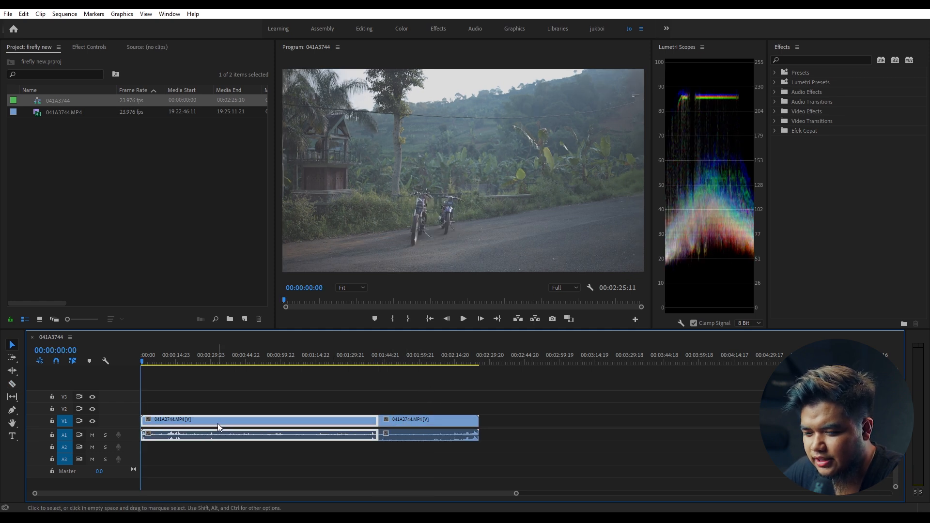
pyautogui.press('Delete')
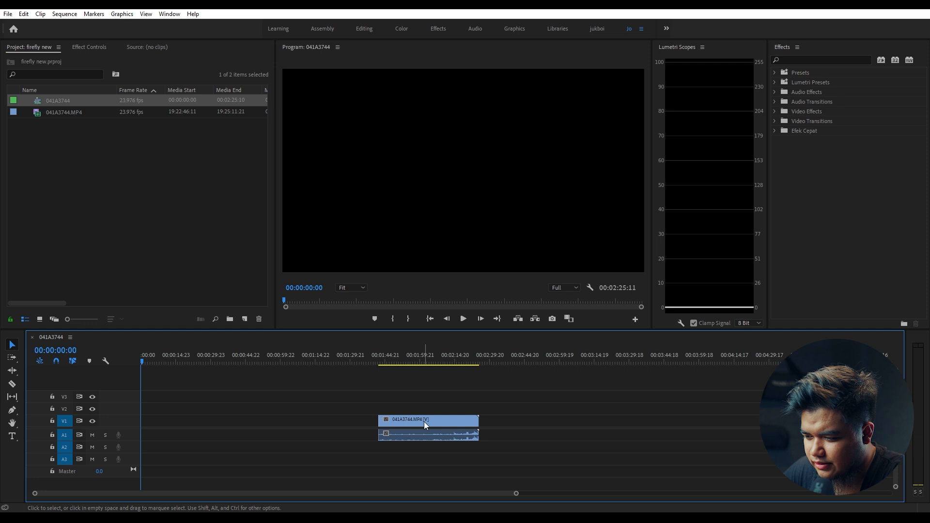
pyautogui.moveTo(425, 425); pyautogui.dragTo(187, 424)
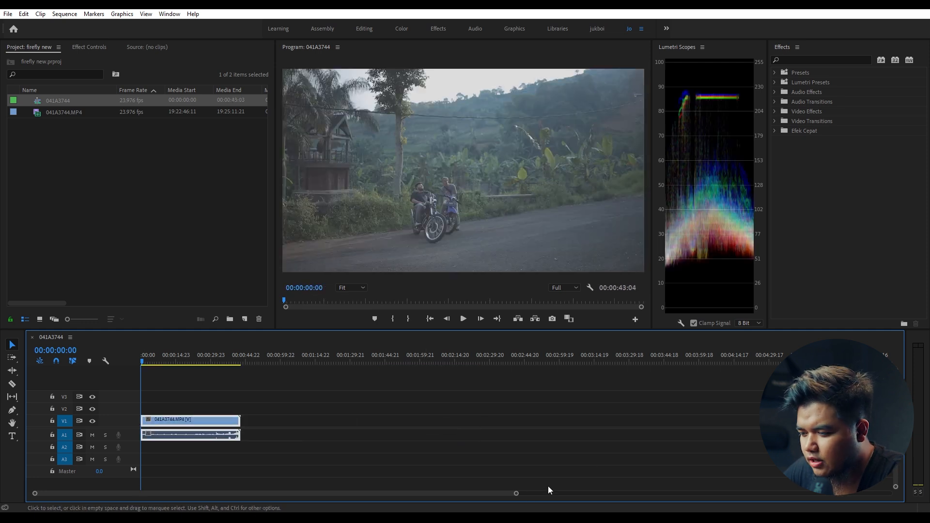
# - Split the remaining clip at 00:00:07:01 and delete everything after that point
pyautogui.moveTo(516, 493); pyautogui.dragTo(220, 494)
pyautogui.press('space')
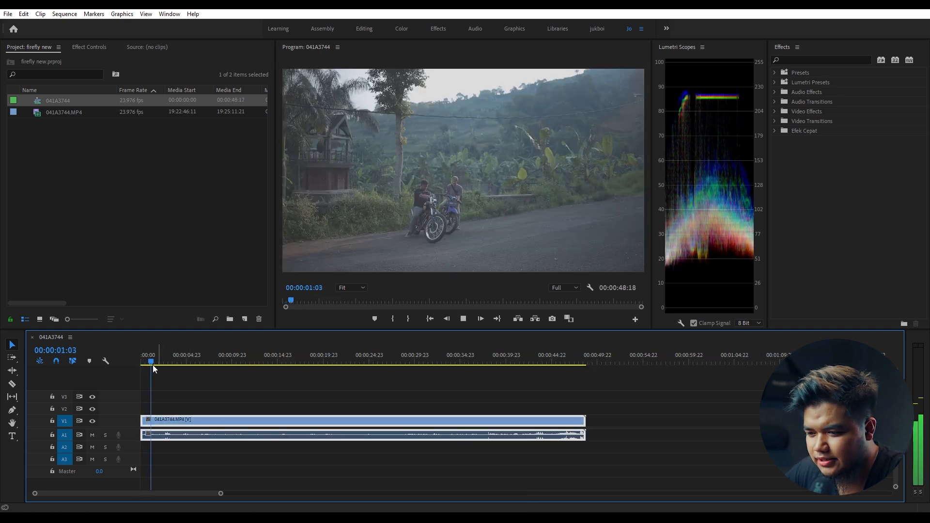
pyautogui.moveTo(154, 362); pyautogui.dragTo(205, 361)
pyautogui.press('c')
pyautogui.click(207, 420)
pyautogui.press('v')
pyautogui.click(267, 424)
pyautogui.press('Delete')
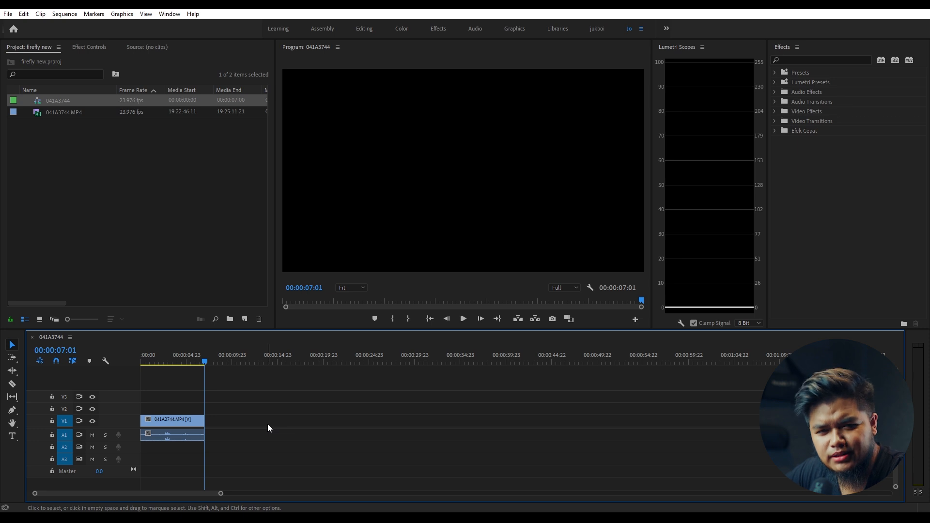
# - Export the first frame of the sequence as a PNG still into the Pictures folder
pyautogui.press('Home')
pyautogui.press('\\')
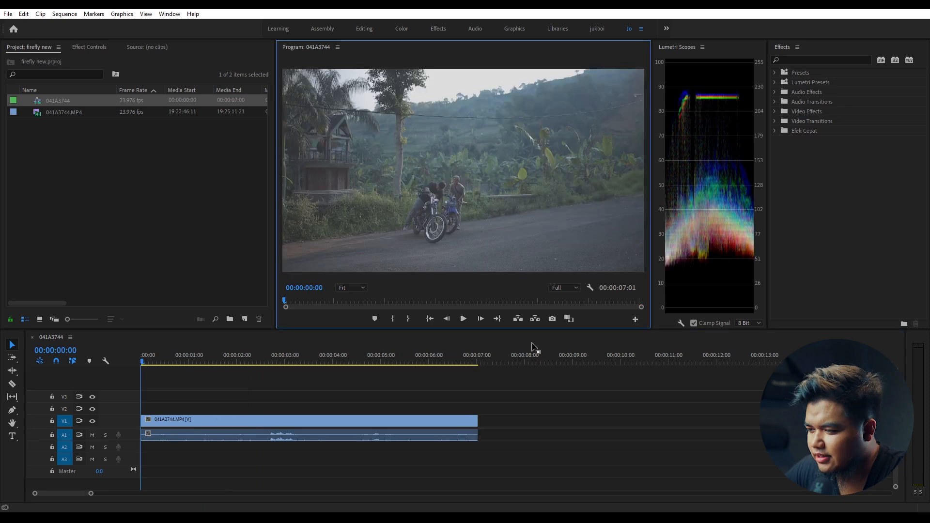
pyautogui.click(553, 319)
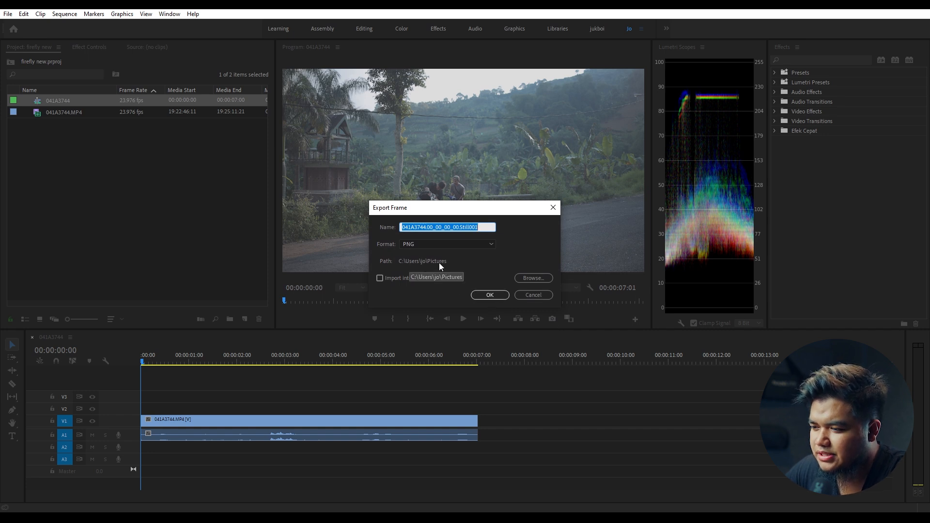
pyautogui.click(508, 298)
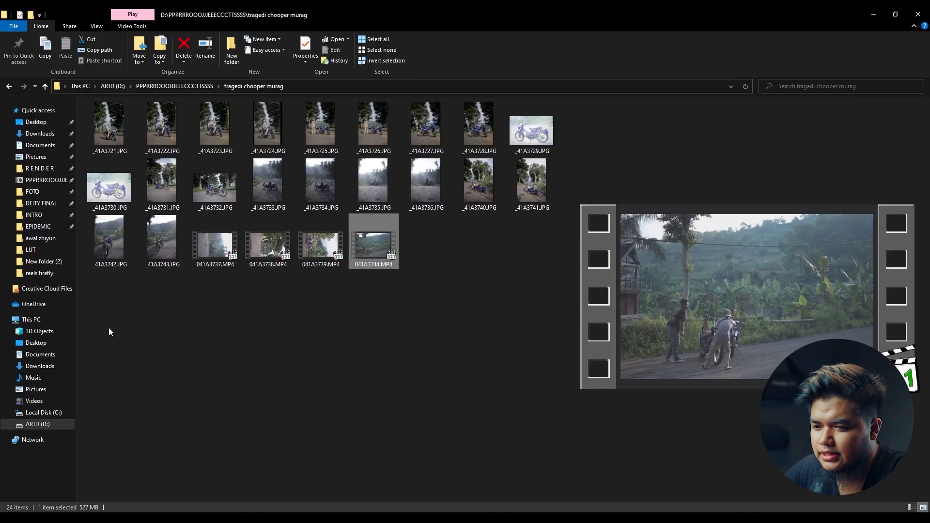
# - In File Explorer, find 041A3744.00_00_08_19.Still002.png in the Pictures folder and open it in Photoshop
pyautogui.click(36, 157)
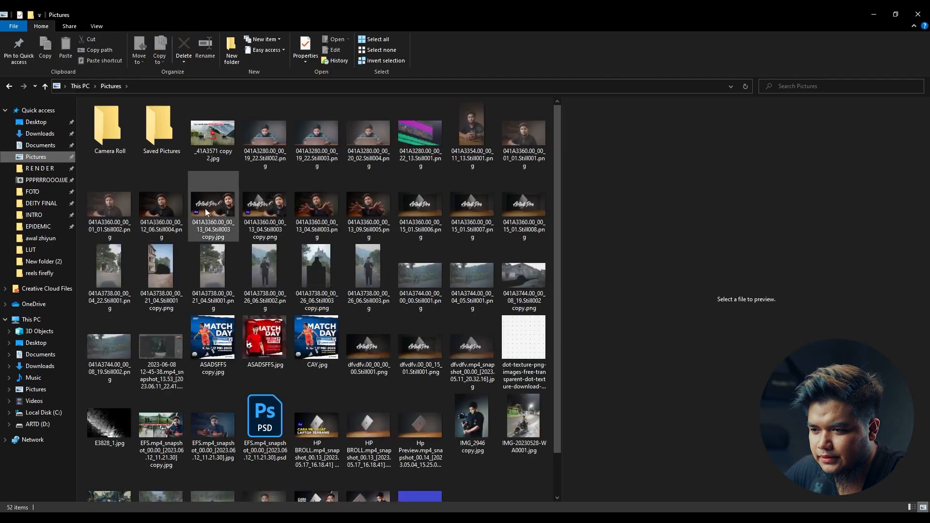
pyautogui.scroll(-1, 184, 208)
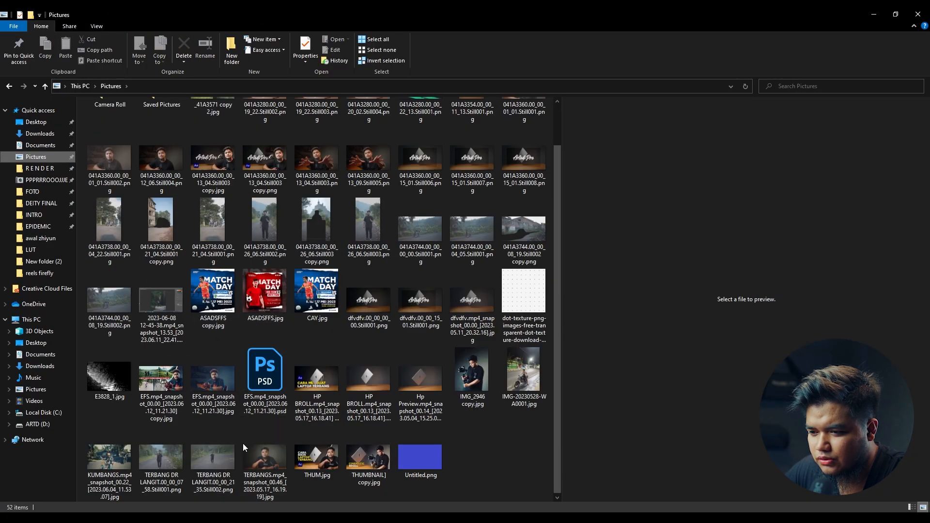
pyautogui.click(112, 308)
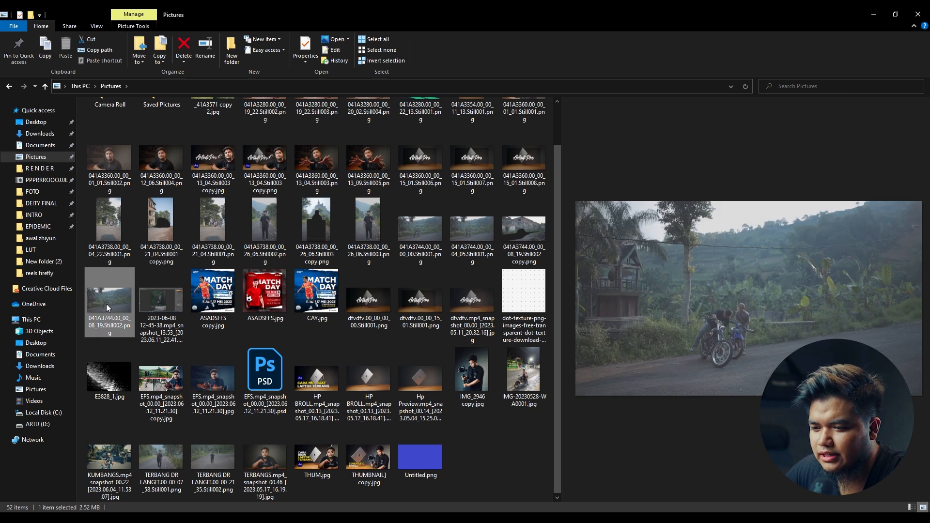
pyautogui.moveTo(107, 303); pyautogui.dragTo(391, 457)
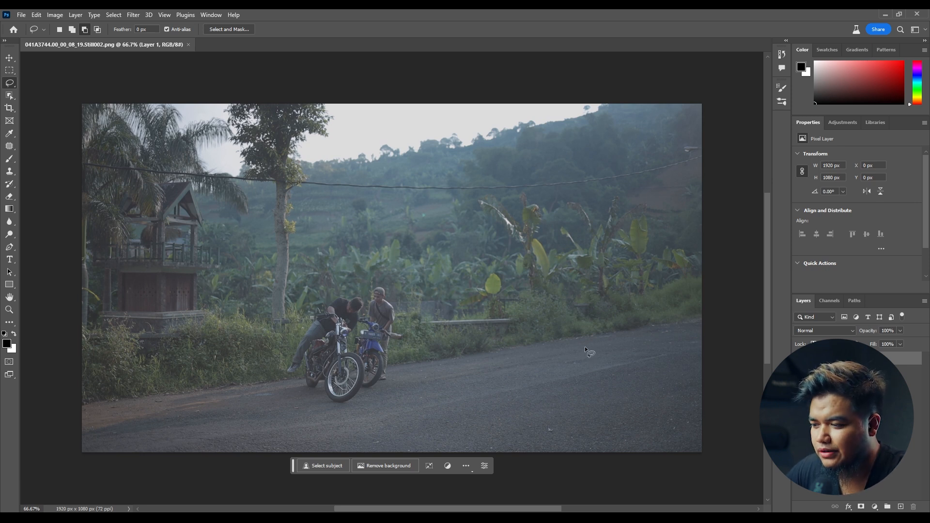
pyautogui.rightClick(15, 86)
pyautogui.click(36, 86)
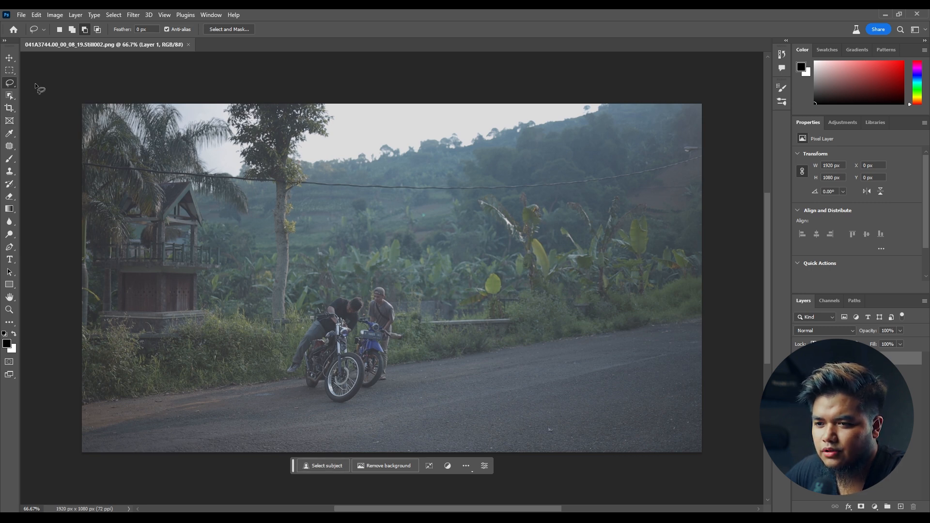
pyautogui.rightClick(13, 86)
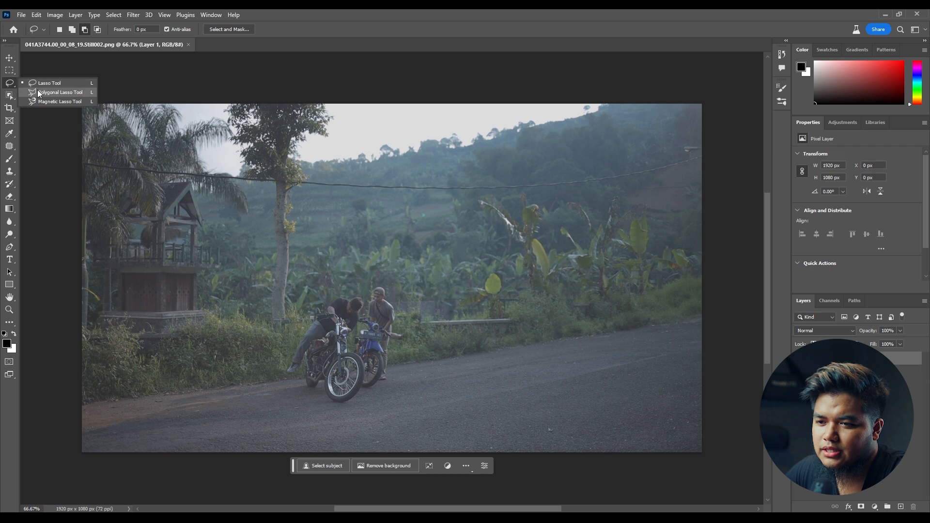
pyautogui.click(40, 92)
pyautogui.rightClick(9, 85)
pyautogui.click(39, 85)
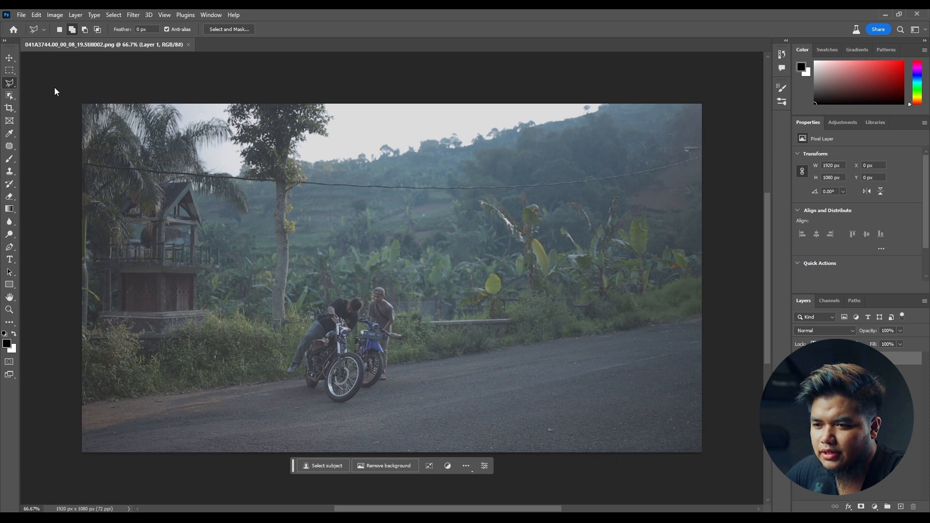
# - Draw a freehand Lasso selection around the whole background above the road edge, leaving out the road, the two men and their motorcycles
pyautogui.moveTo(68, 401)
pyautogui.mouseDown()
pyautogui.moveTo(262, 367)
pyautogui.moveTo(278, 359)
pyautogui.moveTo(297, 324)
pyautogui.mouseUp()
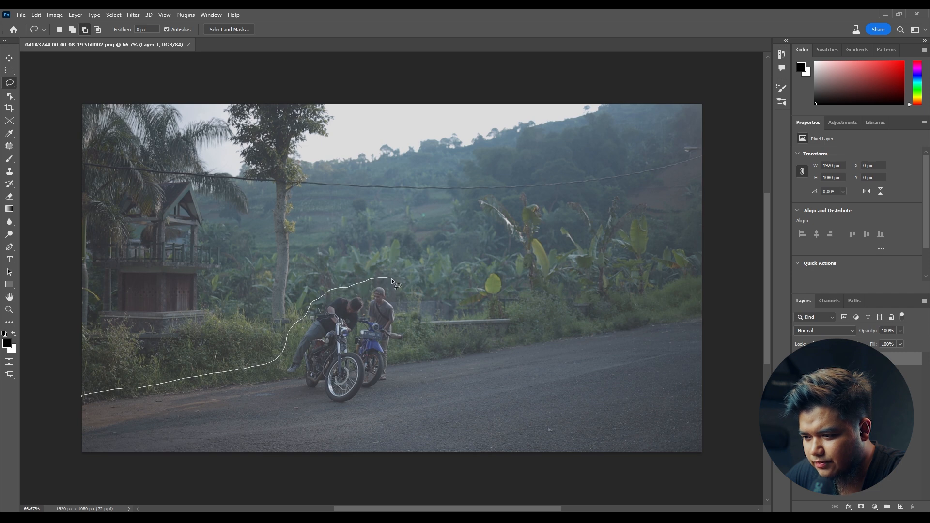
pyautogui.moveTo(397, 283)
pyautogui.mouseDown()
pyautogui.moveTo(421, 322)
pyautogui.moveTo(464, 338)
pyautogui.moveTo(702, 307)
pyautogui.moveTo(736, 179)
pyautogui.moveTo(744, 99)
pyautogui.moveTo(574, 83)
pyautogui.moveTo(66, 69)
pyautogui.moveTo(43, 177)
pyautogui.moveTo(36, 398)
pyautogui.mouseUp()
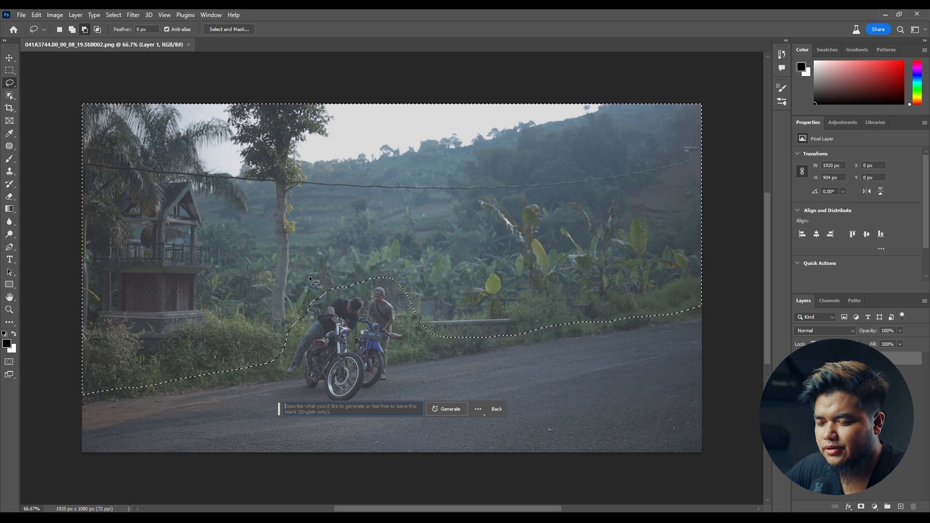
# - Adjust the selection edge just above the two men by adding to it and subtracting from it with the Lasso tool
pyautogui.click(72, 29)
pyautogui.moveTo(345, 273)
pyautogui.mouseDown()
pyautogui.moveTo(360, 289)
pyautogui.moveTo(338, 316)
pyautogui.mouseUp()
pyautogui.moveTo(327, 255); pyautogui.dragTo(327, 256)
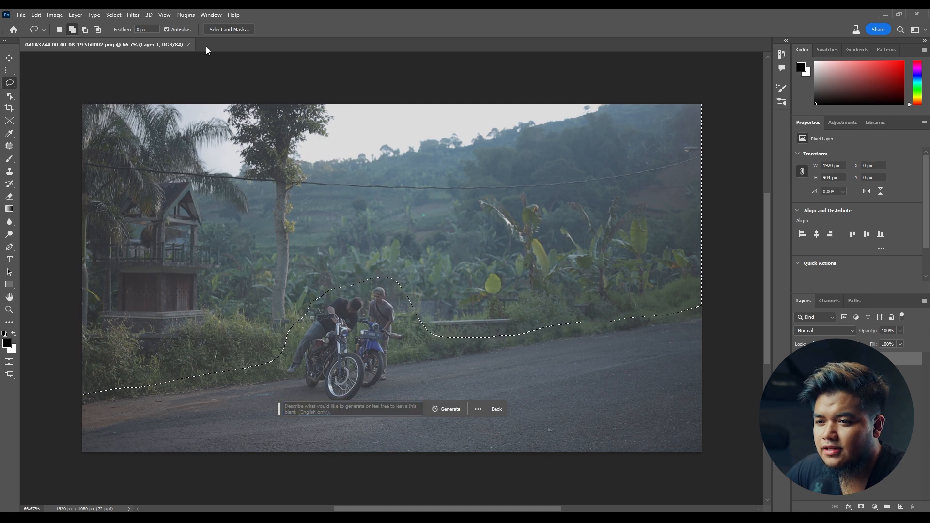
pyautogui.click(85, 29)
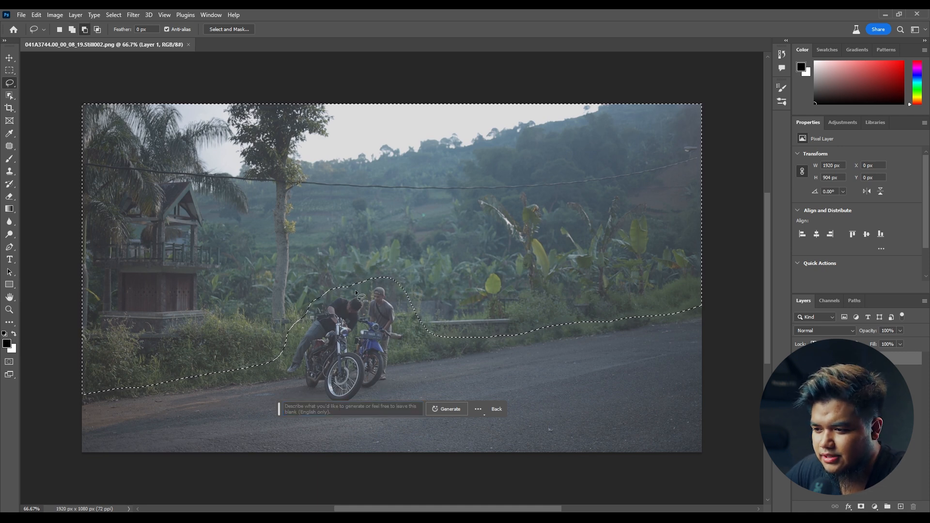
pyautogui.moveTo(379, 286)
pyautogui.mouseDown()
pyautogui.moveTo(332, 281)
pyautogui.moveTo(305, 299)
pyautogui.moveTo(301, 322)
pyautogui.moveTo(361, 329)
pyautogui.moveTo(387, 310)
pyautogui.mouseUp()
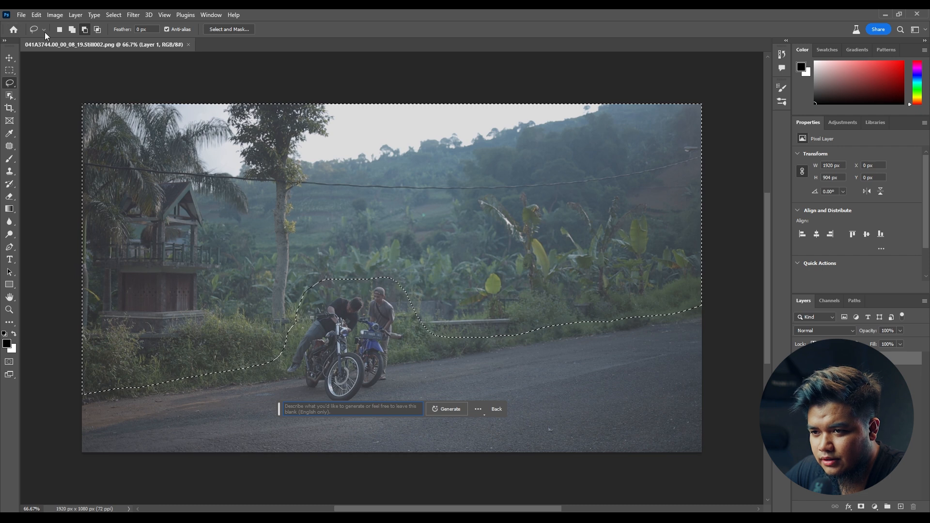
# - Add a small area above the bending man back to the background selection
pyautogui.click(72, 29)
pyautogui.moveTo(337, 280); pyautogui.dragTo(305, 302)
pyautogui.moveTo(313, 260); pyautogui.dragTo(320, 271)
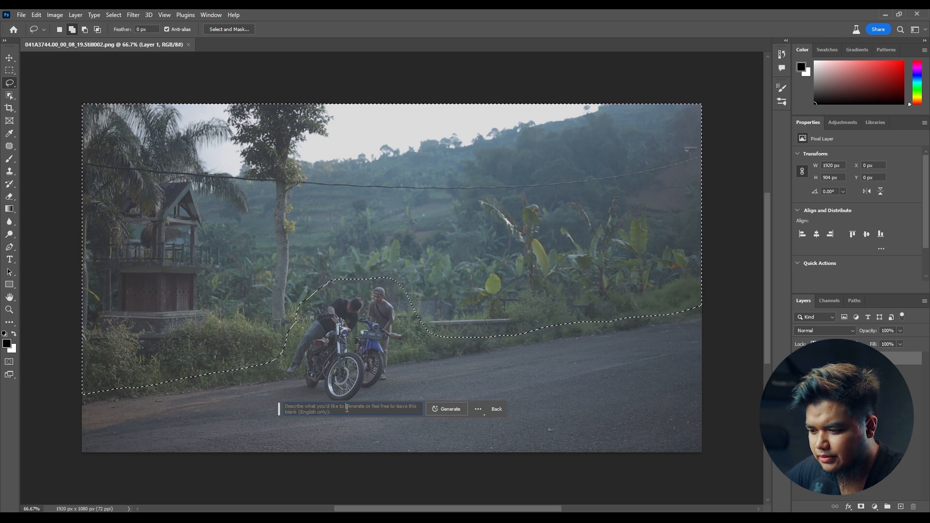
# - Fill the selected background with Generative Fill using the prompt "abandoned cities"
pyautogui.write('aband')
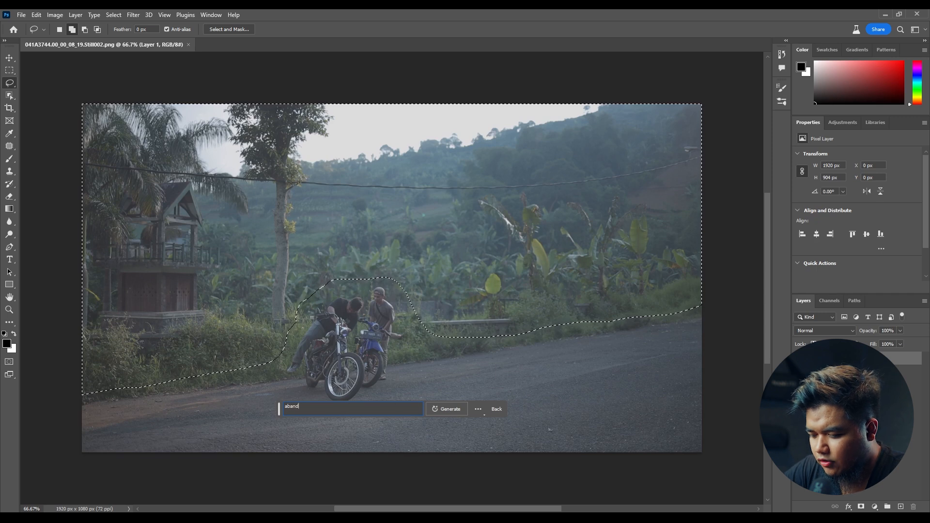
pyautogui.write('oned place')
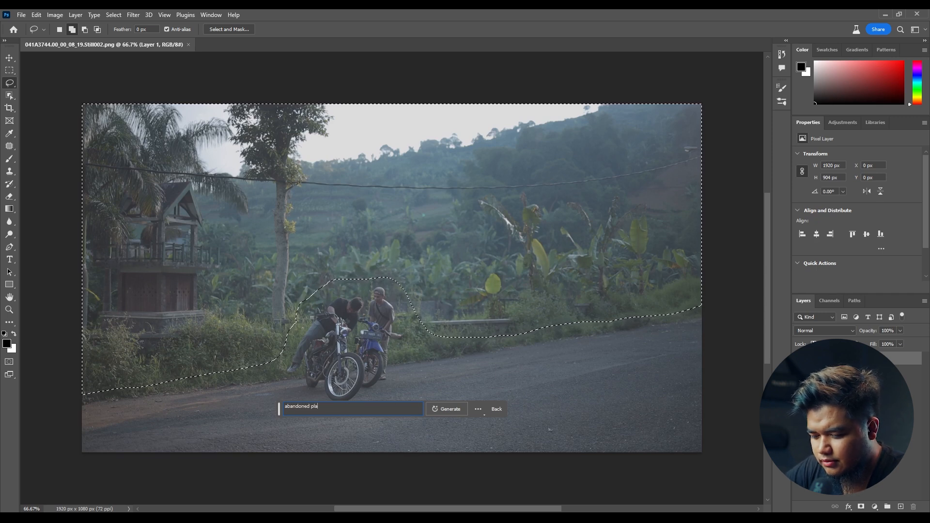
pyautogui.press('BackSpace')
pyautogui.press('BackSpace')
pyautogui.press('BackSpace')
pyautogui.press('BackSpace')
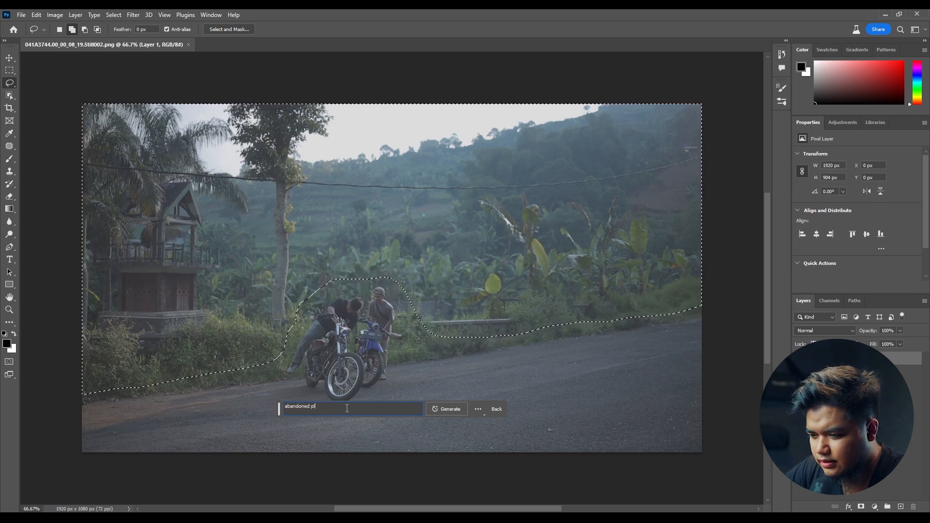
pyautogui.write('cities')
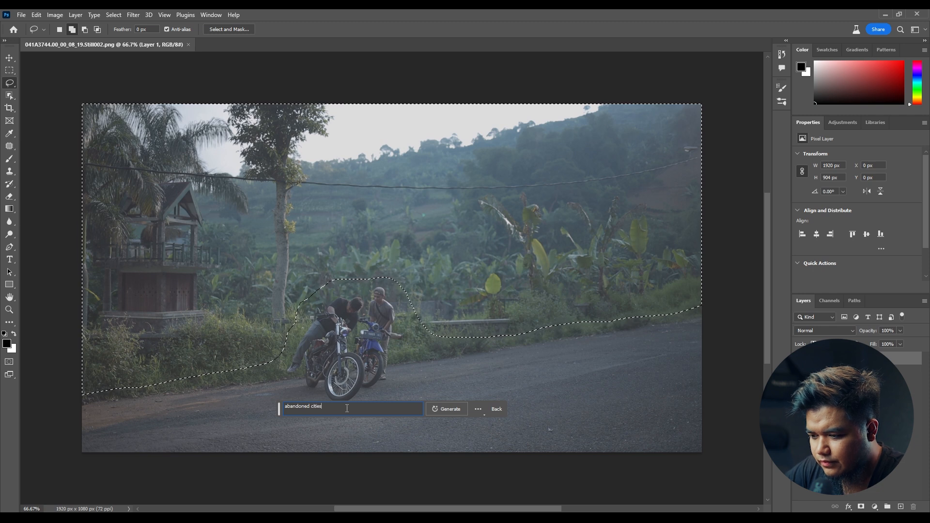
pyautogui.click(446, 409)
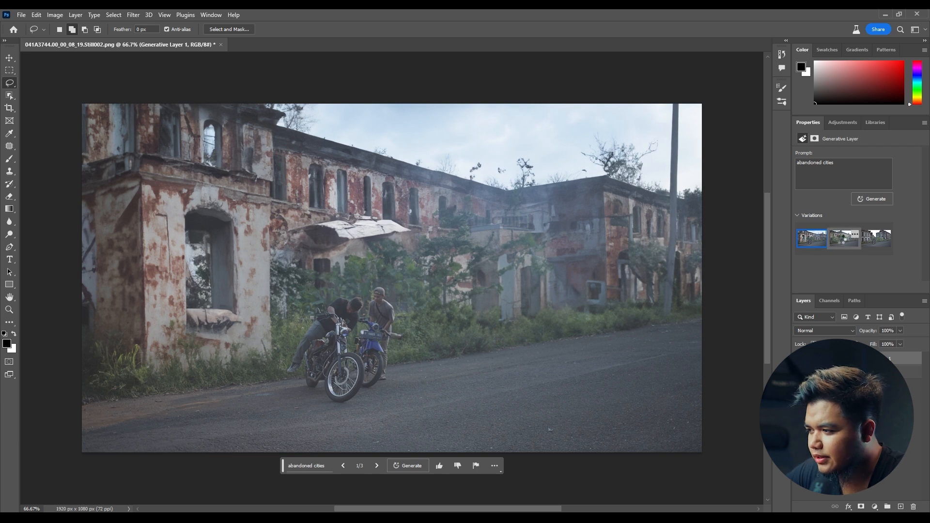
# - Select the second "abandoned cities" variation and draw a Lasso selection around the near, lower-right part of the road
pyautogui.click(844, 238)
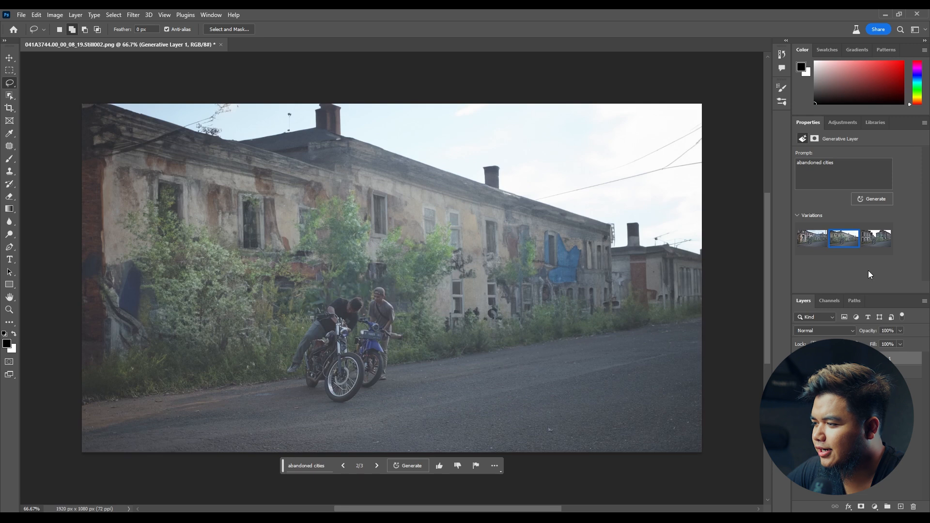
pyautogui.click(883, 246)
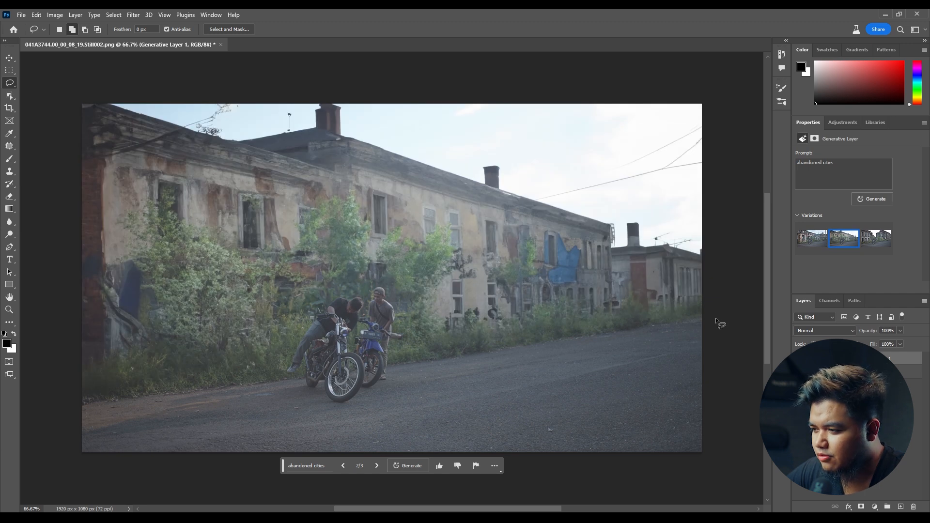
pyautogui.moveTo(704, 323); pyautogui.dragTo(702, 323)
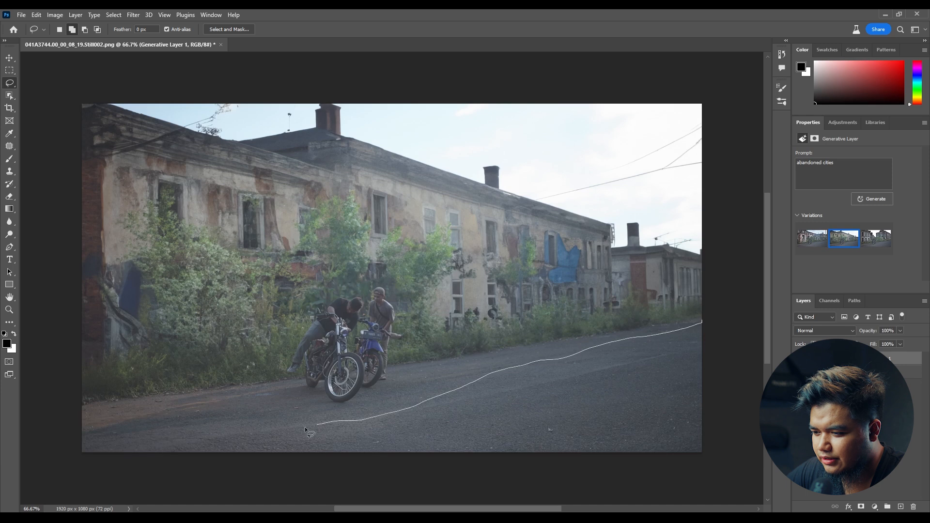
pyautogui.moveTo(186, 453); pyautogui.dragTo(768, 486)
pyautogui.moveTo(772, 344); pyautogui.dragTo(772, 344)
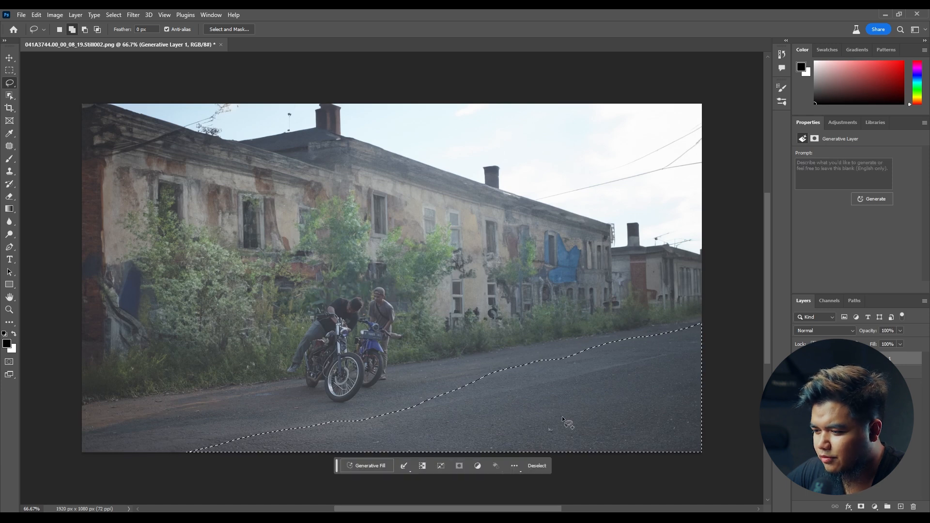
# - Fill the selected road area with Generative Fill using the prompt "dirty street" and choose the third variation
pyautogui.click(367, 466)
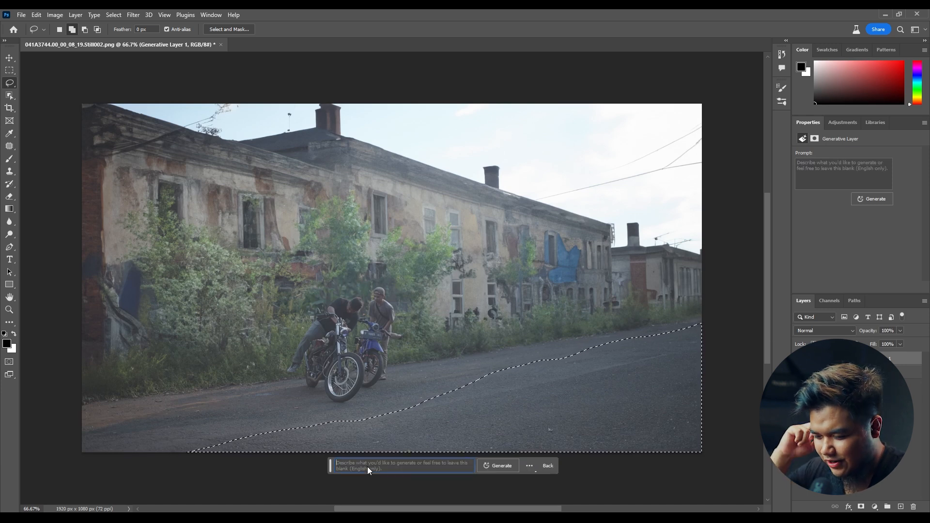
pyautogui.write('dirty street')
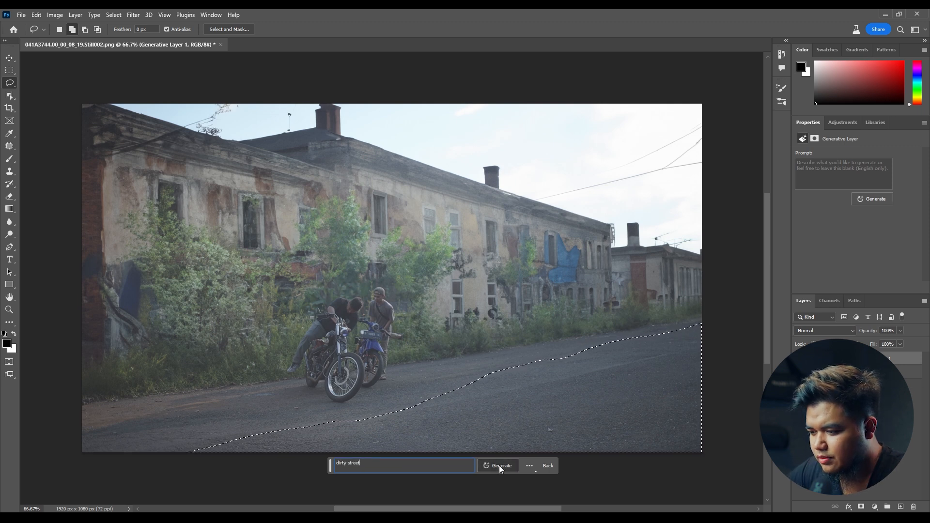
pyautogui.click(499, 465)
pyautogui.click(881, 246)
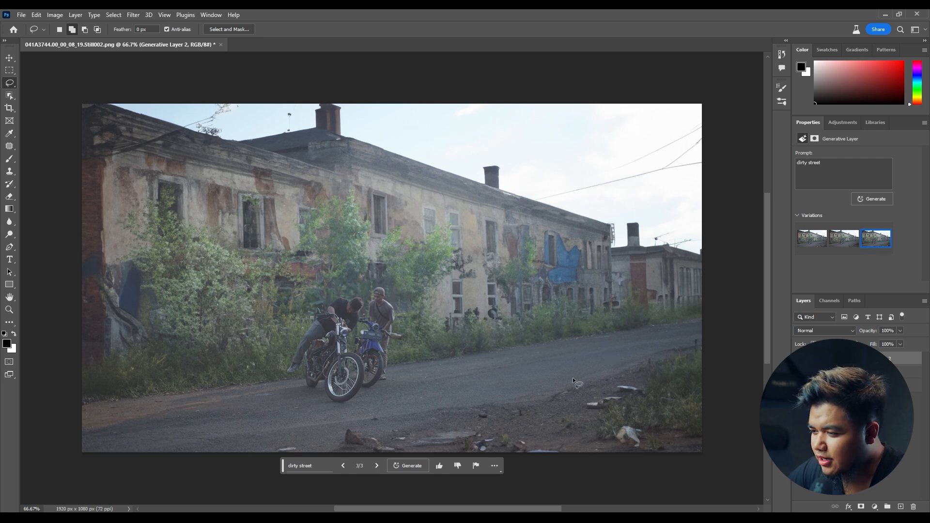
# - Lasso the right side of the road with its foreground debris and fill it using the prompt "abandoned street with full of grass"
pyautogui.moveTo(713, 307); pyautogui.dragTo(564, 336)
pyautogui.moveTo(493, 351); pyautogui.dragTo(478, 375)
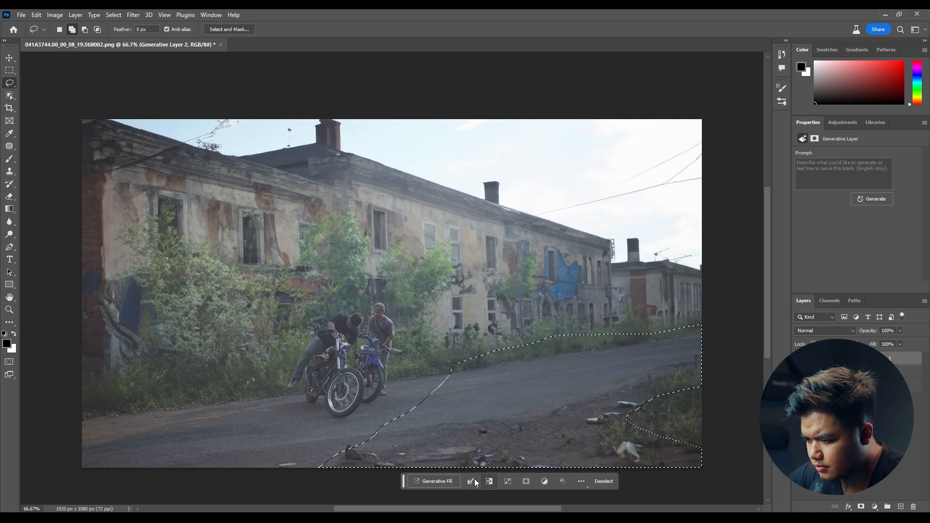
pyautogui.click(444, 484)
pyautogui.write('abandoned street with full of grass')
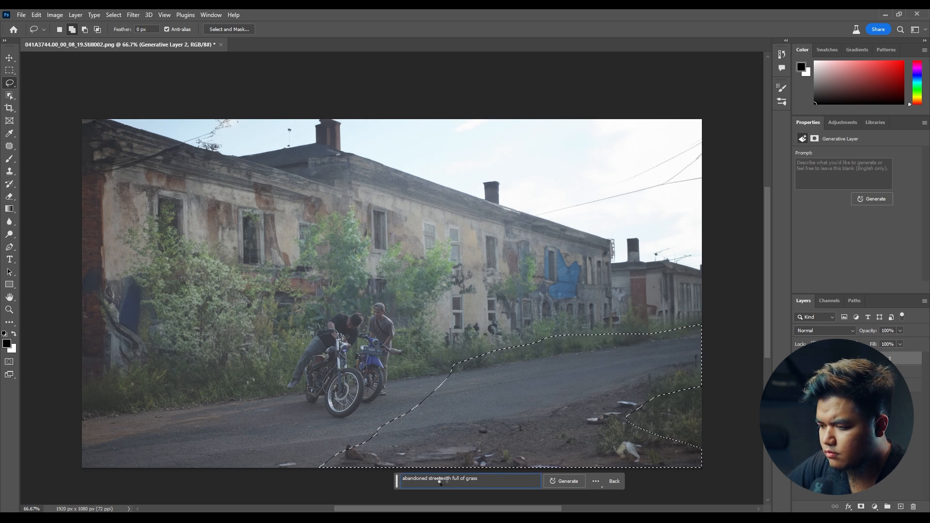
pyautogui.press('Return')
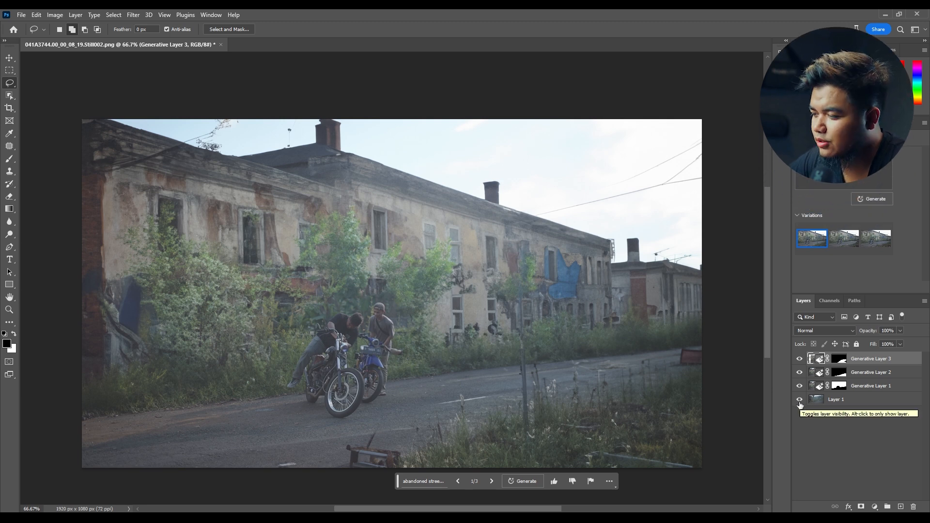
# - Turn the original photo layer and the three generative layers off and on to compare what each contributes
pyautogui.click(800, 401)
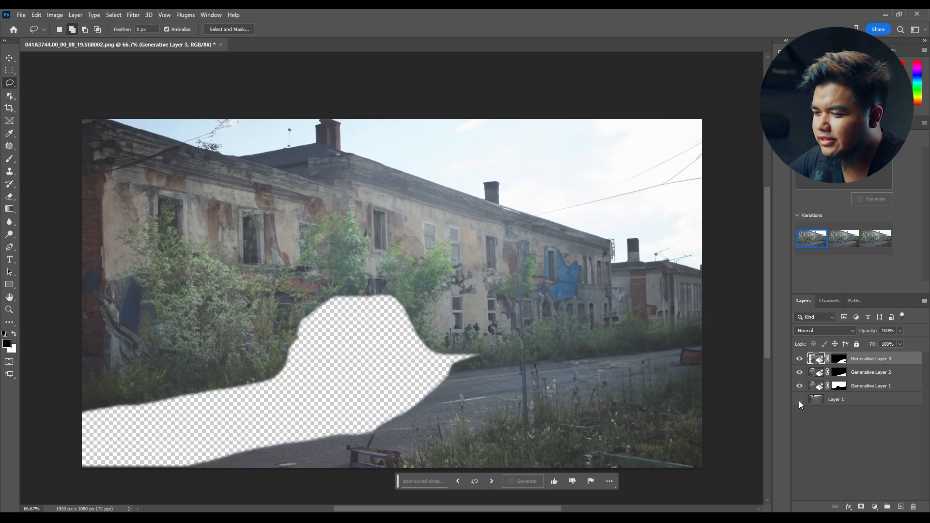
pyautogui.moveTo(801, 386); pyautogui.dragTo(802, 358)
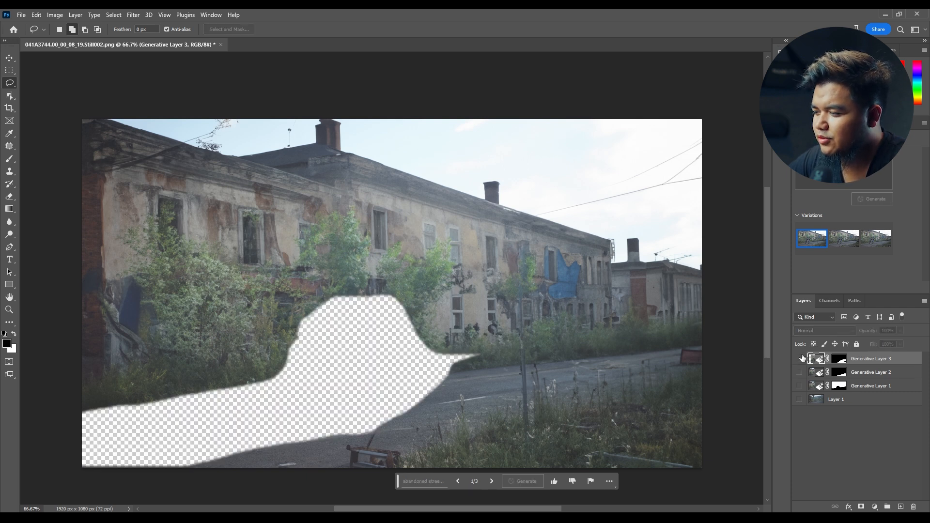
pyautogui.click(801, 400)
pyautogui.click(800, 372)
pyautogui.click(801, 359)
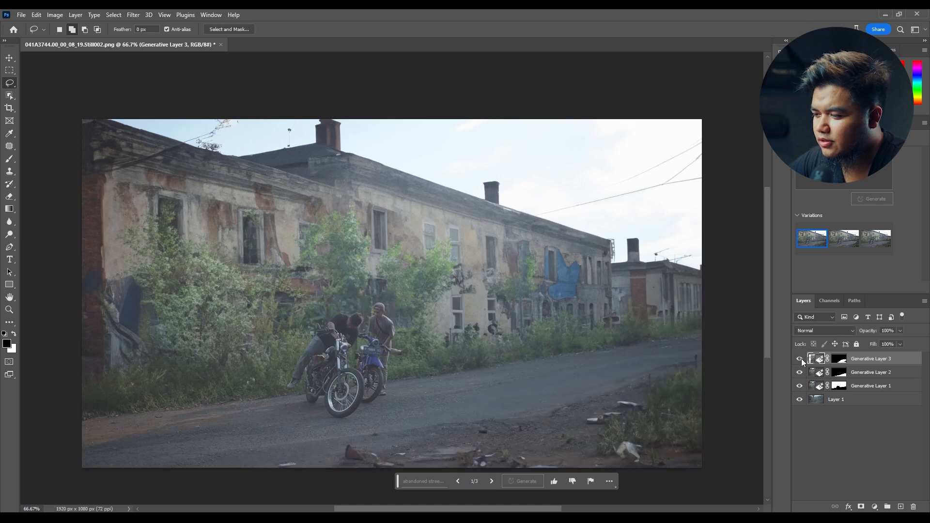
pyautogui.click(801, 373)
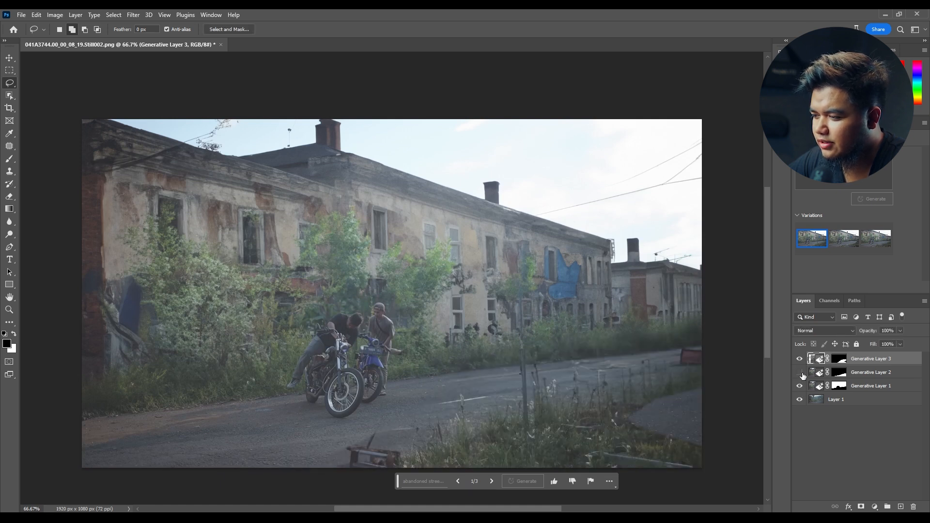
pyautogui.click(801, 373)
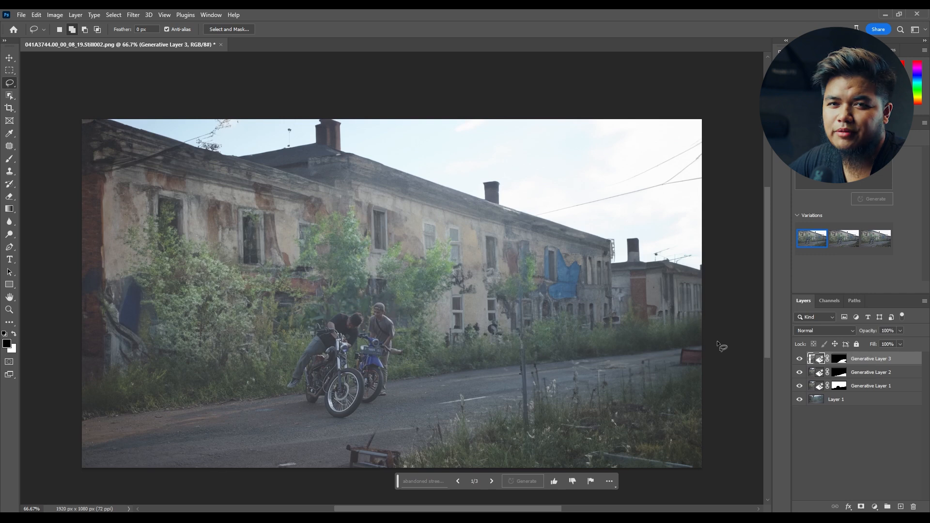
# - Hide the original photo layer and save a PNG copy of the document as "041A3744.00_00_08_19.Still002 copy.png", replacing the existing file
pyautogui.click(800, 400)
pyautogui.click(20, 14)
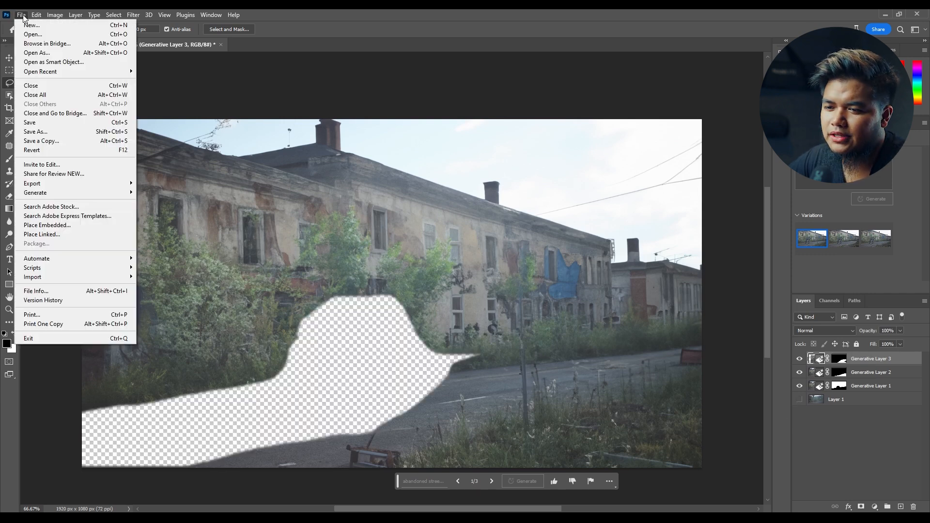
pyautogui.click(39, 145)
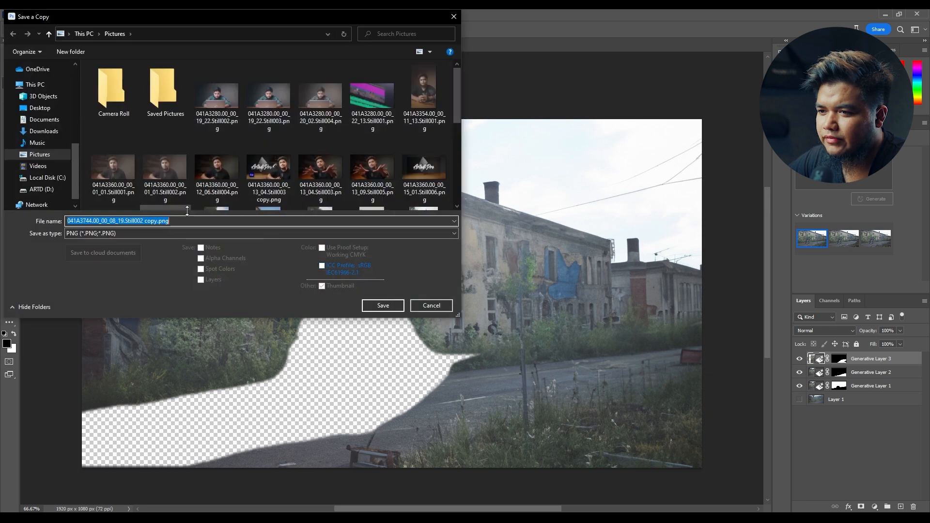
pyautogui.click(203, 233)
pyautogui.click(109, 367)
pyautogui.click(382, 307)
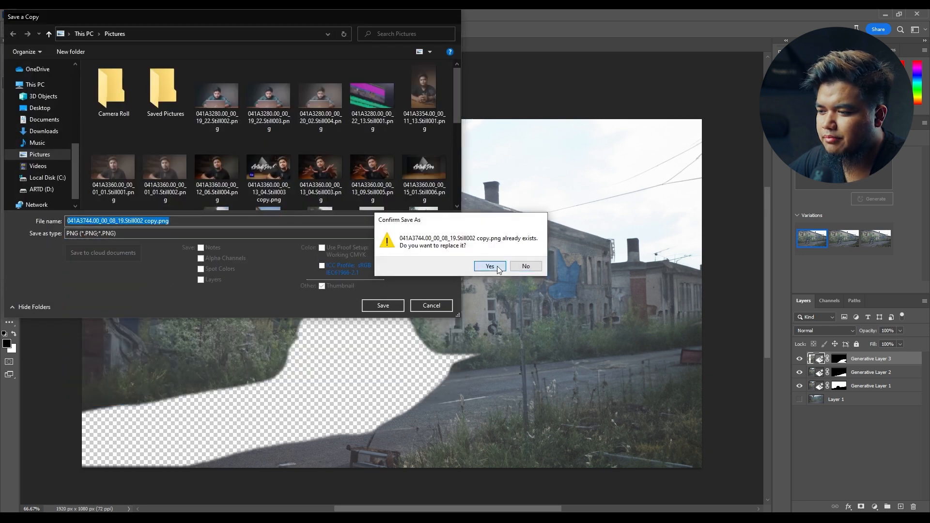
pyautogui.click(490, 266)
# - Switch to Premiere Pro, import the saved PNG copy, and place it on V2 above the video clip, matching the clip's length
pyautogui.click(517, 158)
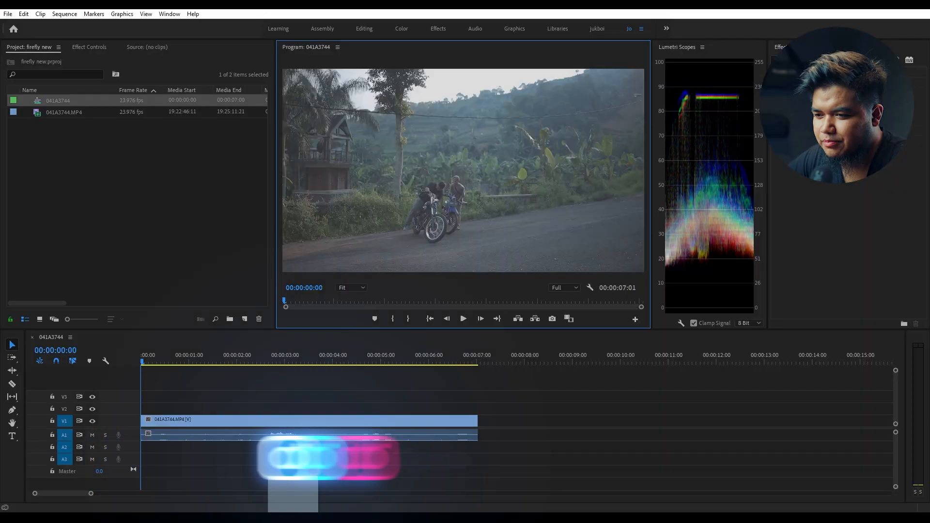
pyautogui.hotkey('ctrl', 'shift', 'e')
pyautogui.press('Return')
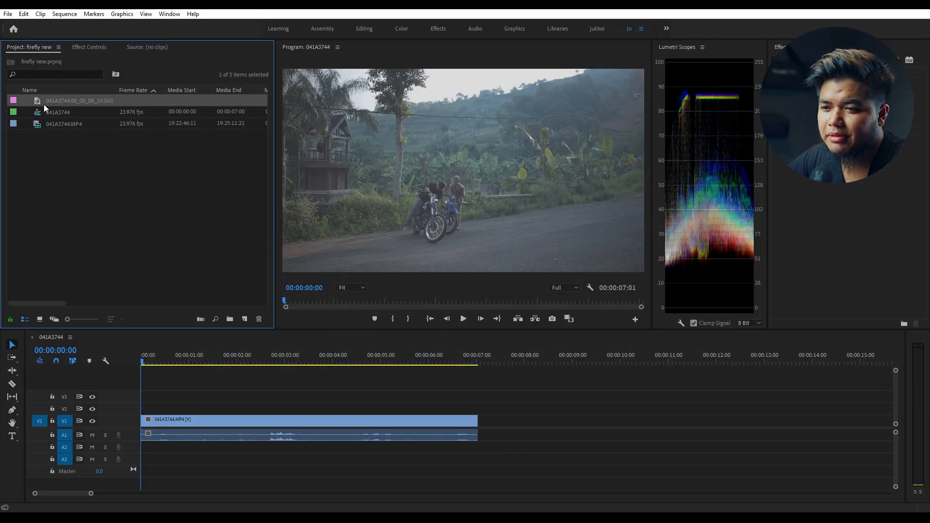
pyautogui.moveTo(137, 163); pyautogui.dragTo(478, 410)
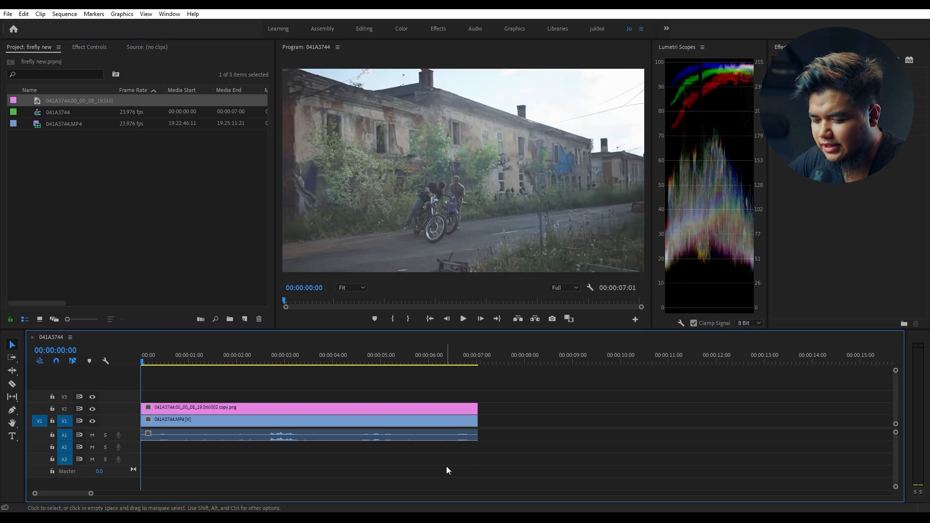
# - Play and scrub through the sequence to check the moving men against the generated background
pyautogui.press('space')
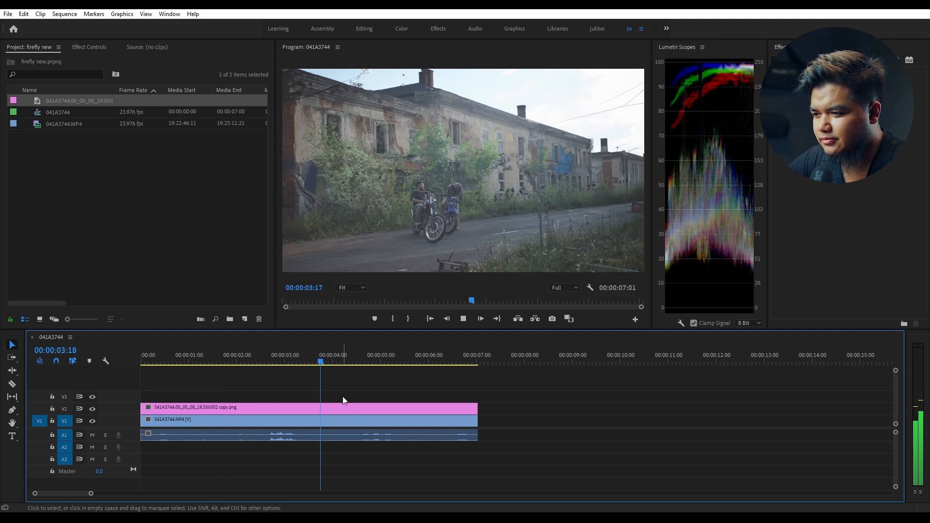
pyautogui.press('space')
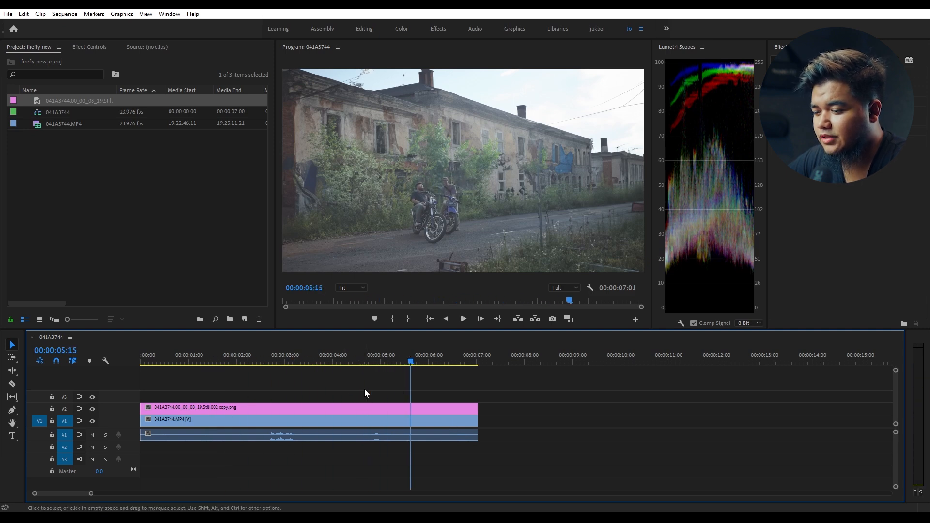
pyautogui.moveTo(154, 359); pyautogui.dragTo(196, 359)
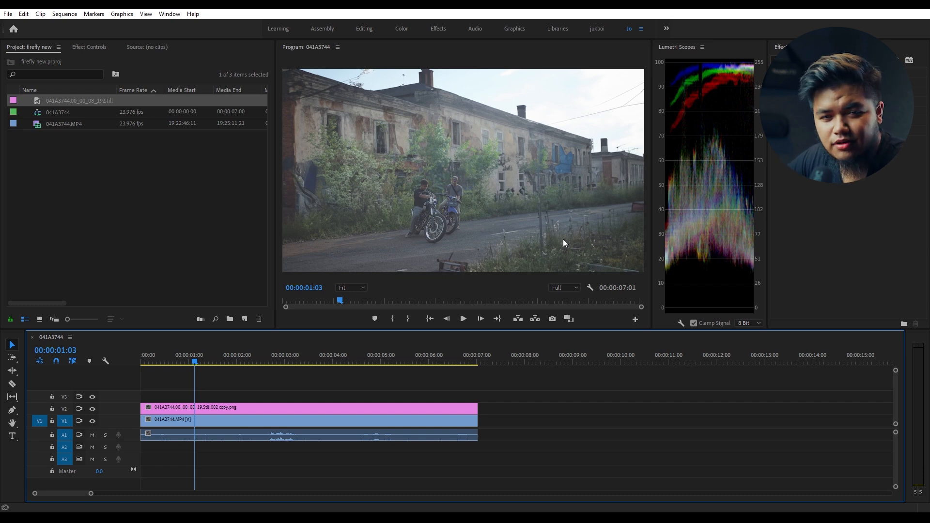
pyautogui.moveTo(196, 366); pyautogui.dragTo(163, 364)
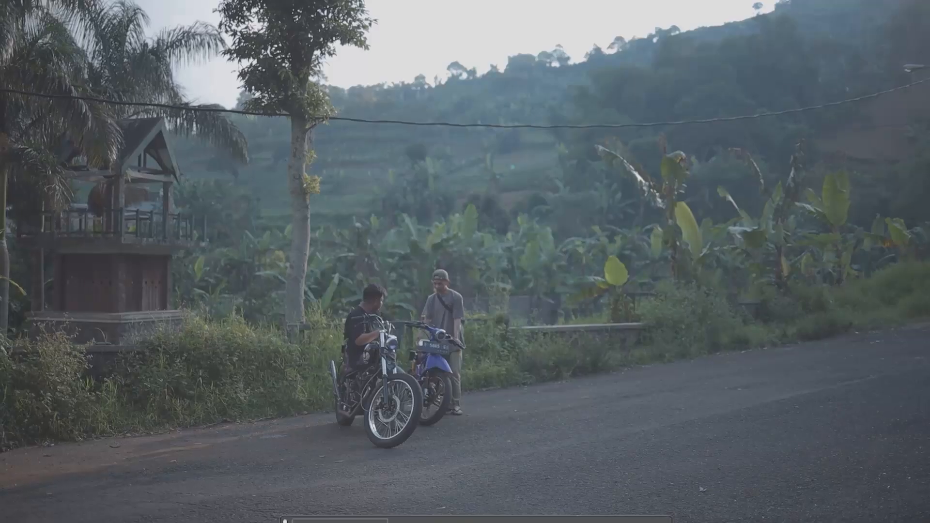
# - Generate the background of the motorcycle frame in Photoshop from the prompt "abandoned cities"
pyautogui.click(339, 492)
pyautogui.write('abandoned cit')
pyautogui.write('ies')
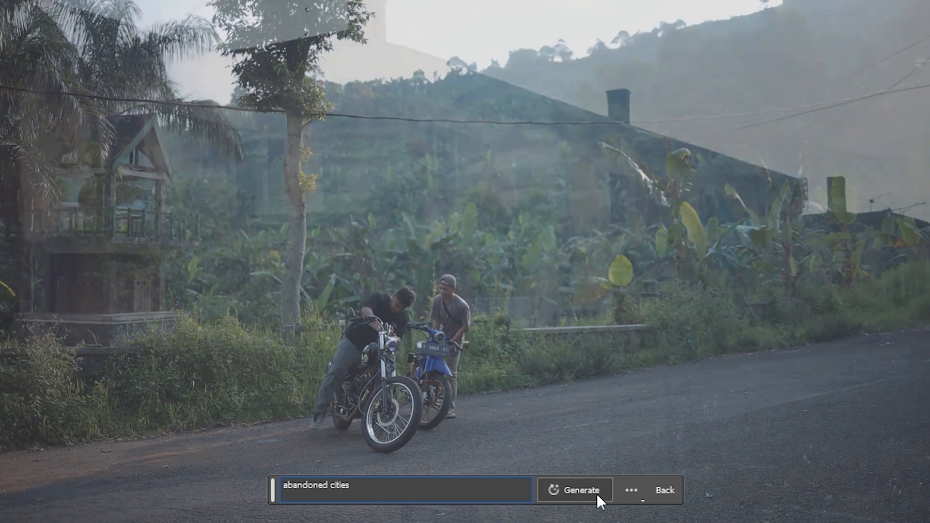
pyautogui.click(597, 493)
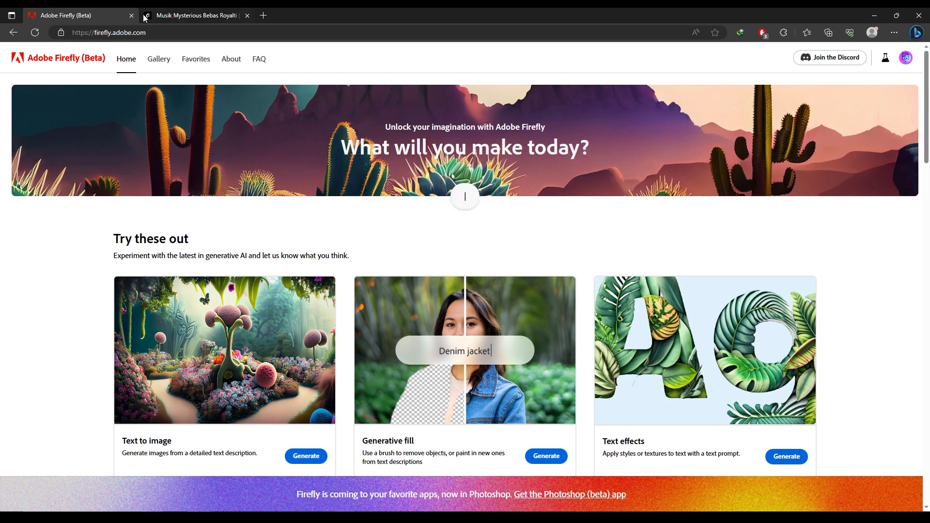
# - Open the Generative fill tool on firefly.adobe.com in the browser and upload the exported motorcycle frame
pyautogui.click(137, 33)
pyautogui.click(138, 33)
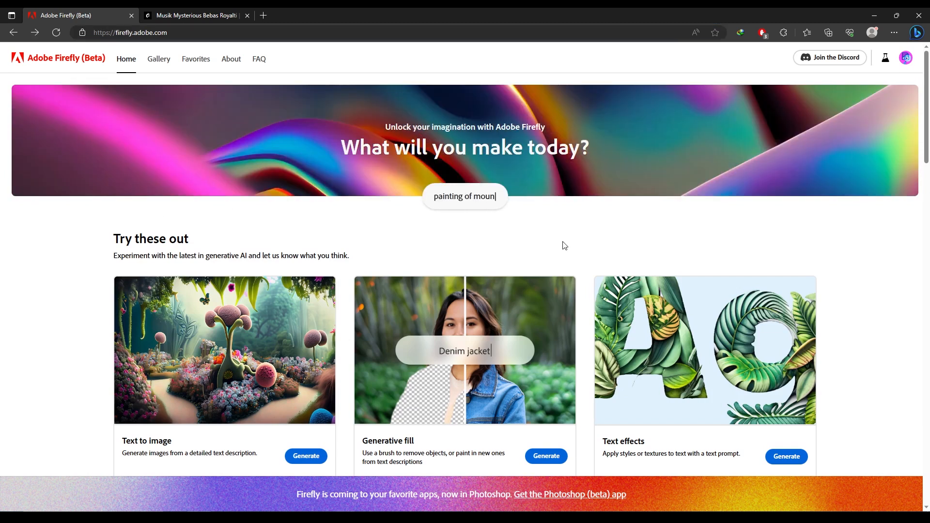
pyautogui.scroll(-2, 562, 245)
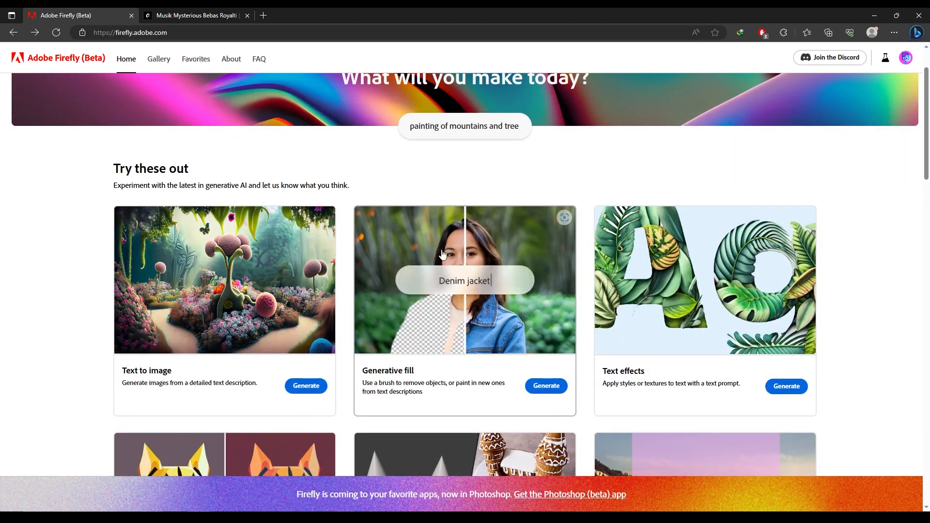
pyautogui.click(540, 388)
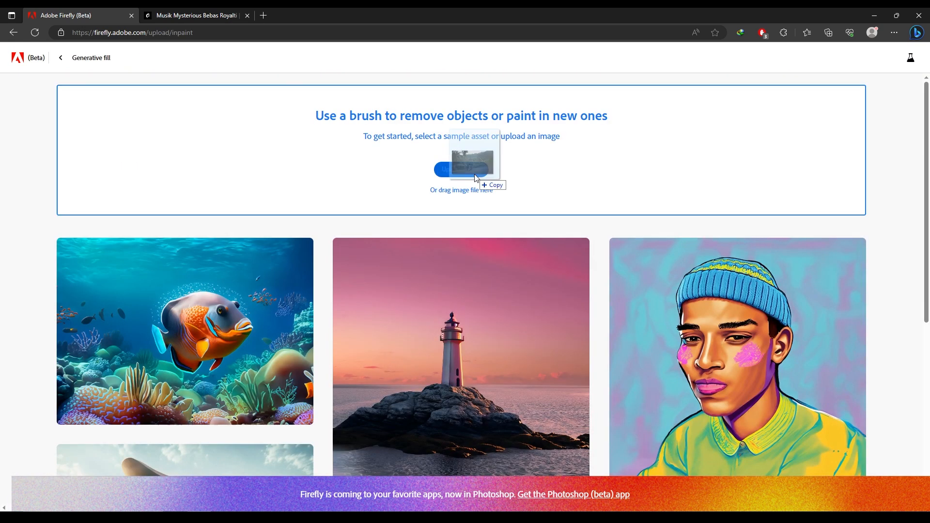
pyautogui.moveTo(476, 179); pyautogui.dragTo(475, 176)
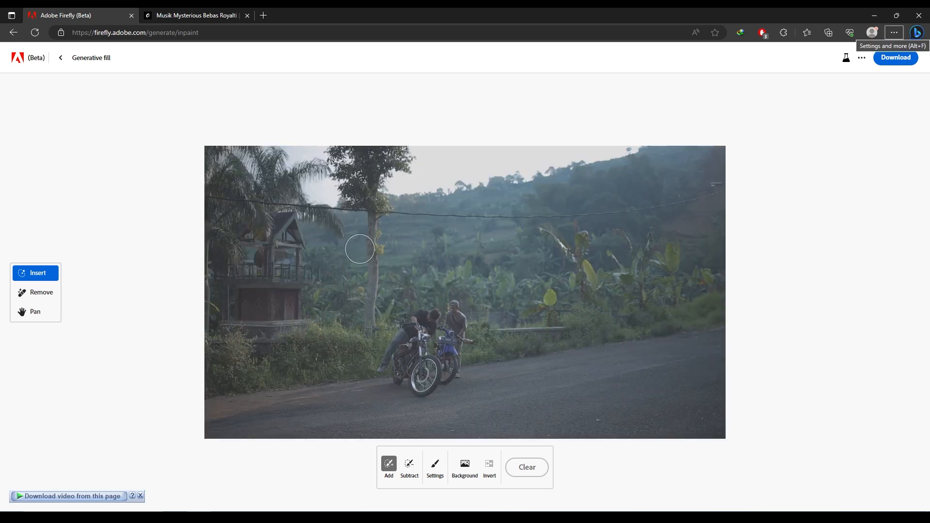
# - Erase the background above the road, restore the two men and motorcycles, and tighten the erased edge around them
pyautogui.scroll(-3, 405, 255)
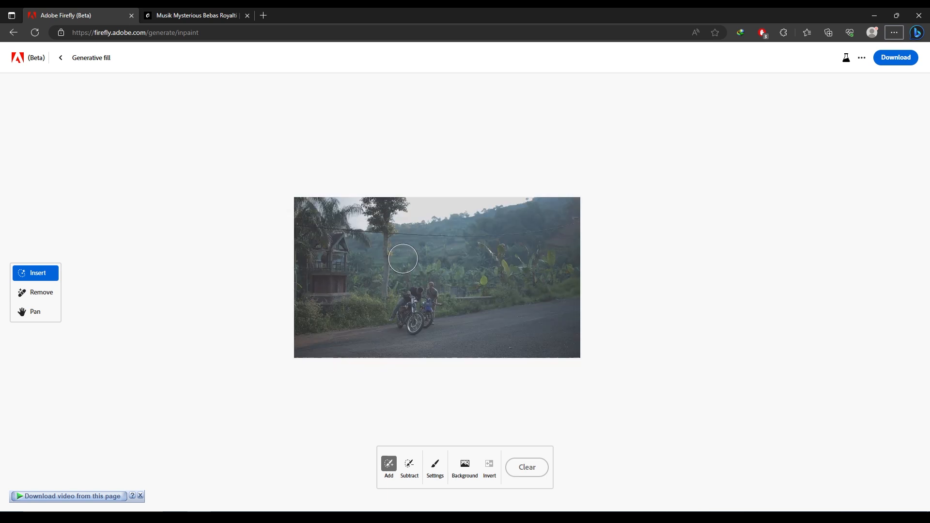
pyautogui.moveTo(321, 239)
pyautogui.mouseDown()
pyautogui.moveTo(443, 197)
pyautogui.moveTo(515, 190)
pyautogui.moveTo(523, 208)
pyautogui.moveTo(210, 217)
pyautogui.moveTo(574, 228)
pyautogui.moveTo(389, 237)
pyautogui.moveTo(574, 235)
pyautogui.moveTo(252, 286)
pyautogui.moveTo(421, 276)
pyautogui.moveTo(286, 297)
pyautogui.moveTo(283, 311)
pyautogui.moveTo(598, 247)
pyautogui.moveTo(417, 311)
pyautogui.mouseUp()
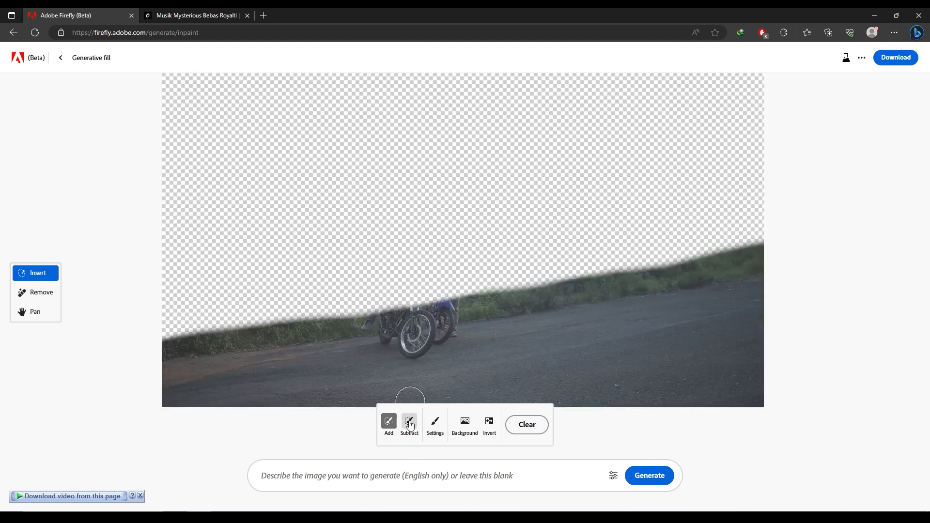
pyautogui.click(409, 425)
pyautogui.moveTo(407, 324)
pyautogui.mouseDown()
pyautogui.moveTo(394, 300)
pyautogui.moveTo(376, 313)
pyautogui.moveTo(409, 270)
pyautogui.moveTo(388, 268)
pyautogui.moveTo(401, 275)
pyautogui.moveTo(423, 258)
pyautogui.moveTo(422, 280)
pyautogui.moveTo(454, 256)
pyautogui.moveTo(447, 291)
pyautogui.moveTo(413, 302)
pyautogui.moveTo(458, 294)
pyautogui.mouseUp()
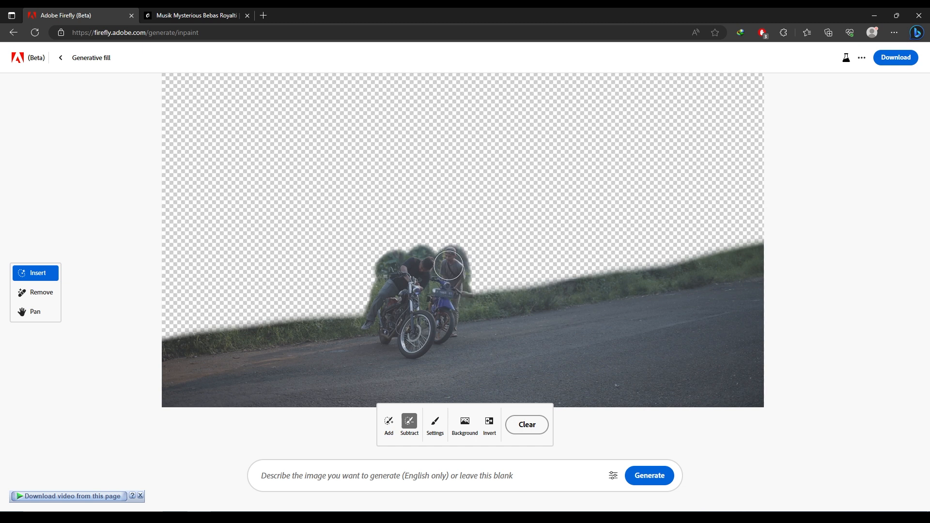
pyautogui.click(391, 422)
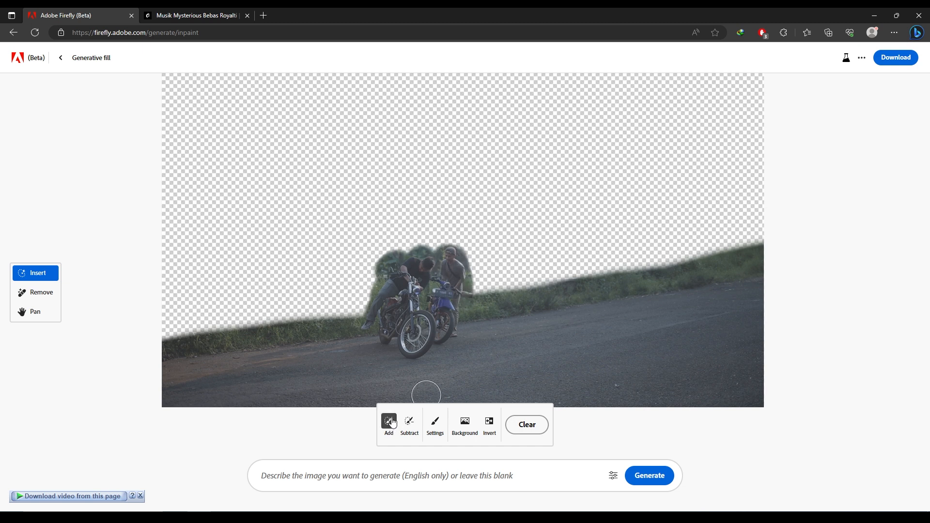
pyautogui.moveTo(433, 228); pyautogui.dragTo(369, 268)
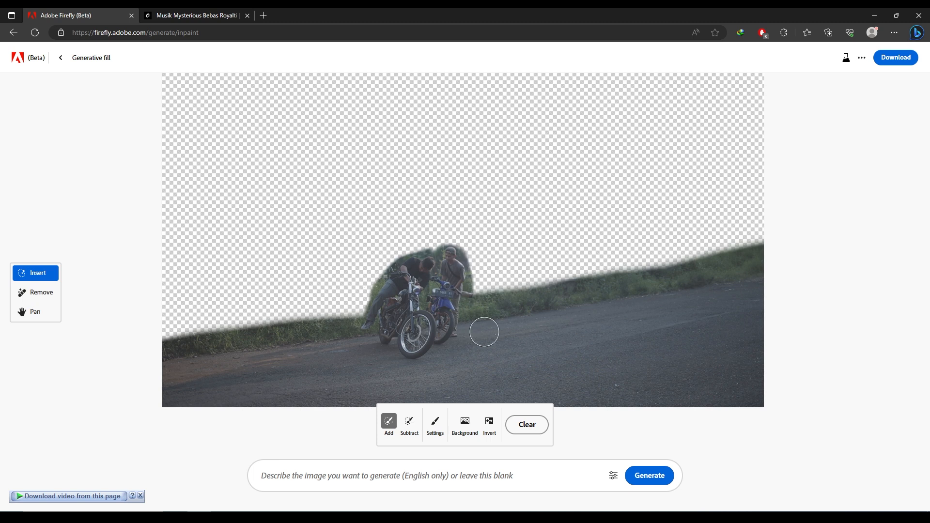
# - Generate a new background in the erased area from the prompt "abandoned cities"
pyautogui.click(384, 473)
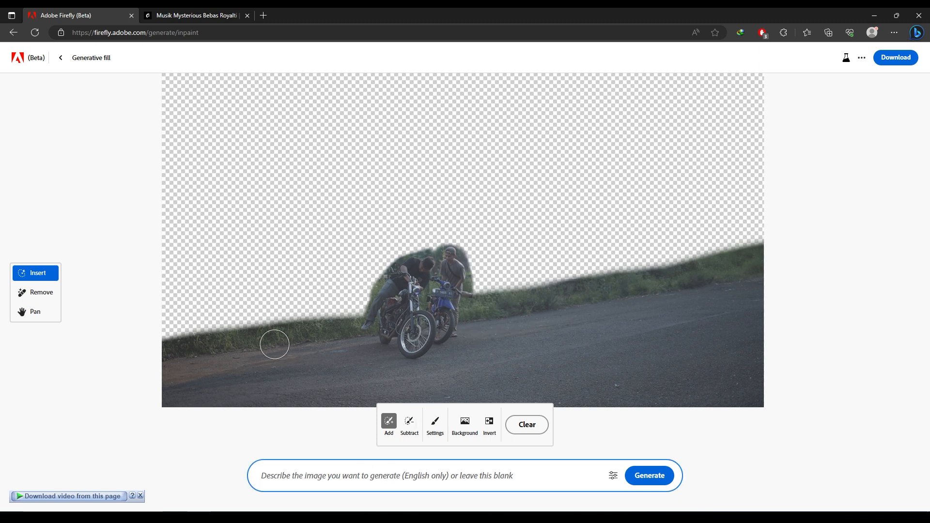
pyautogui.write('aba')
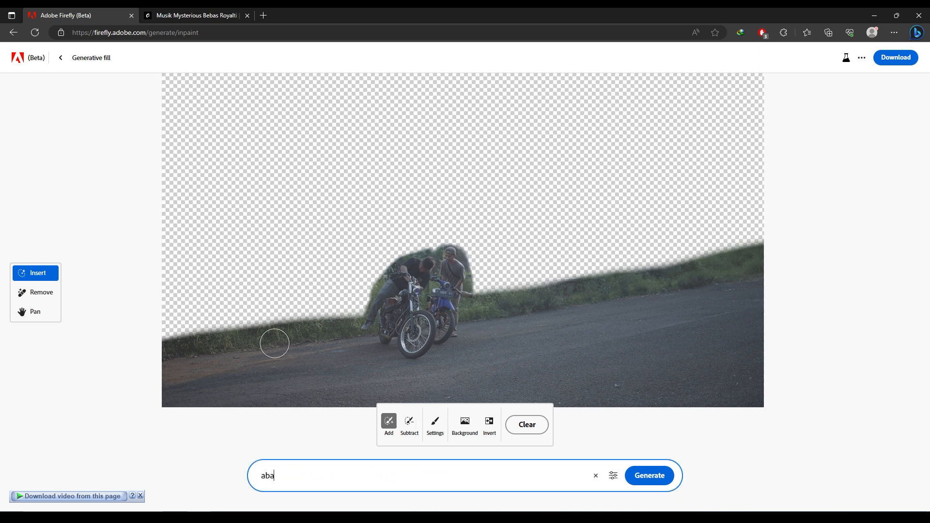
pyautogui.write('ndoned cities')
pyautogui.click(650, 476)
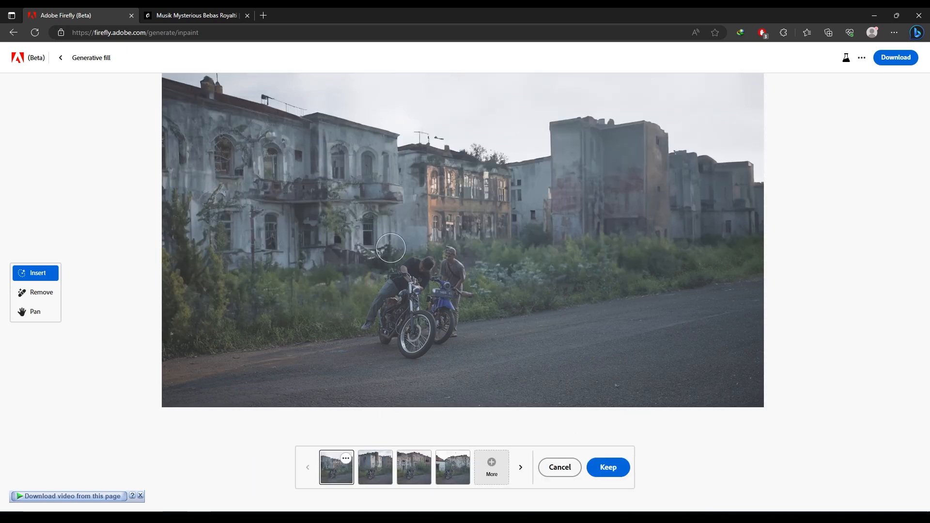
# - Compare the generated abandoned-city variations and keep the first one
pyautogui.click(372, 480)
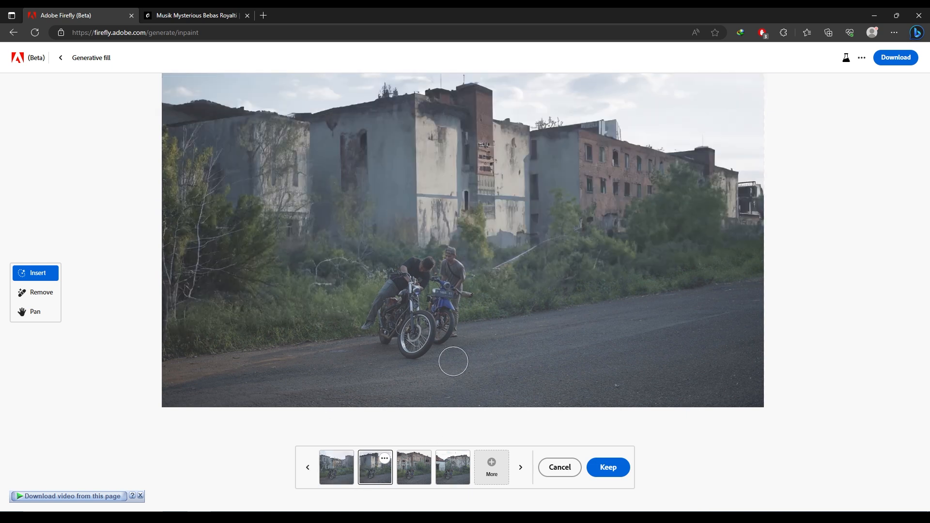
pyautogui.click(411, 478)
pyautogui.click(455, 472)
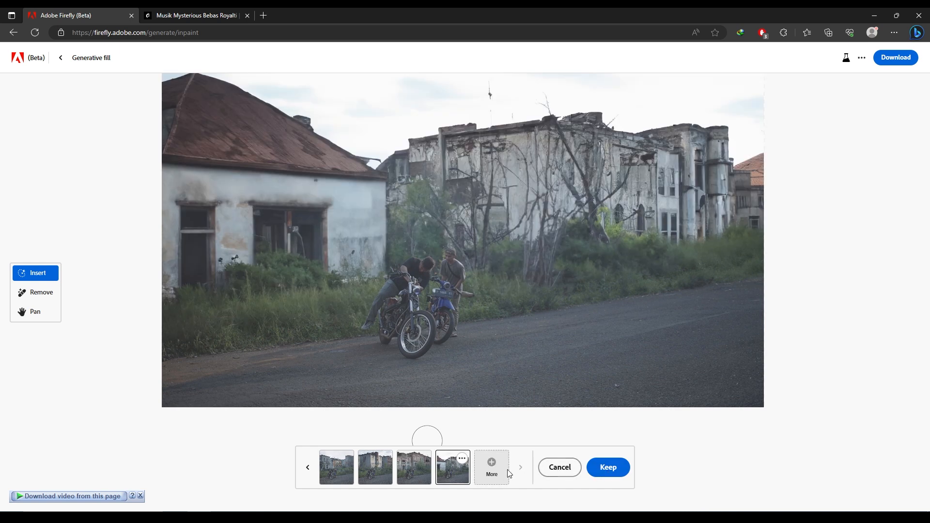
pyautogui.click(415, 479)
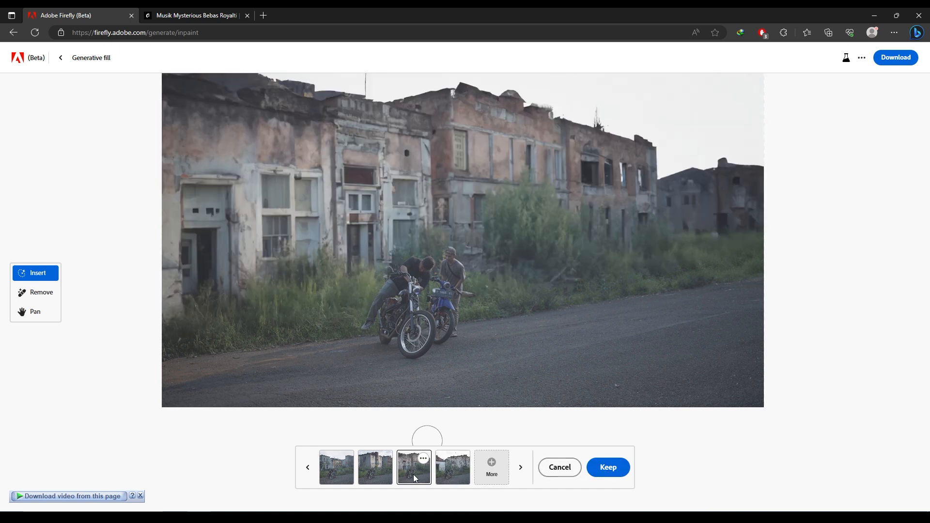
pyautogui.click(378, 479)
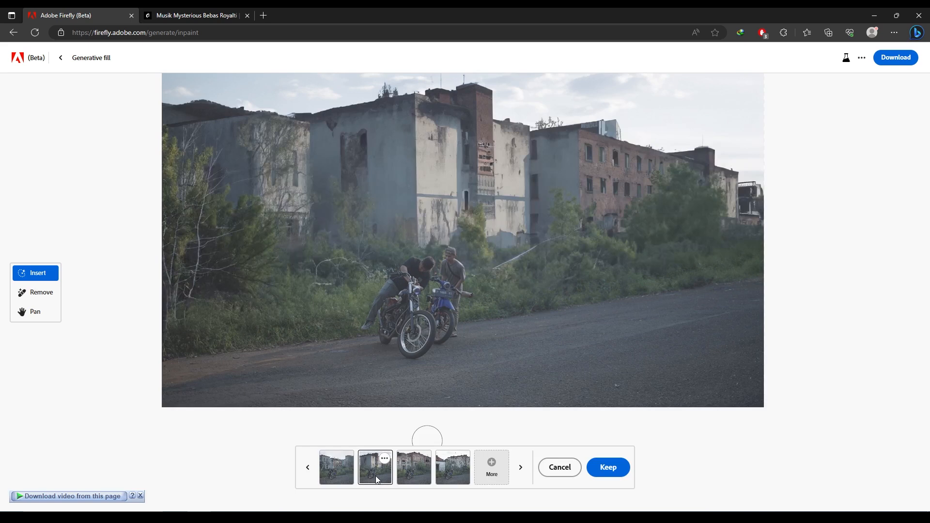
pyautogui.click(345, 480)
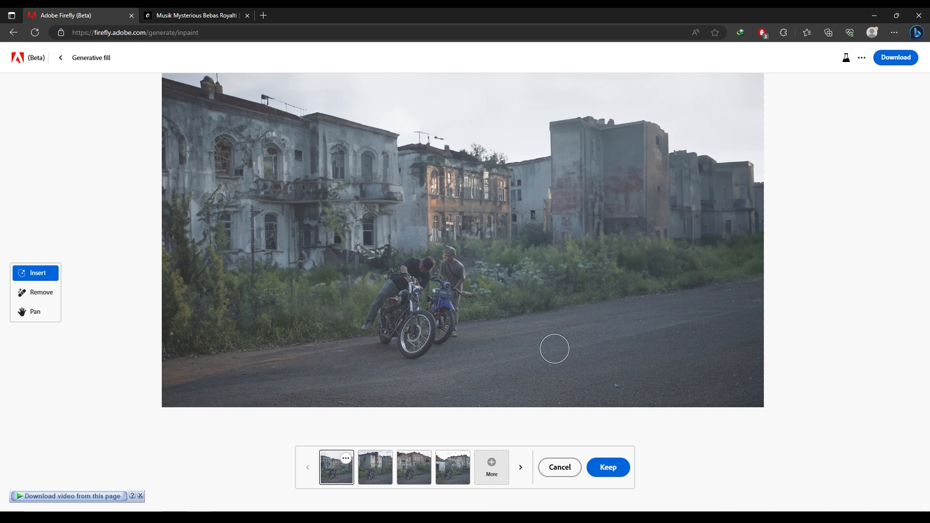
pyautogui.scroll(-3, 555, 349)
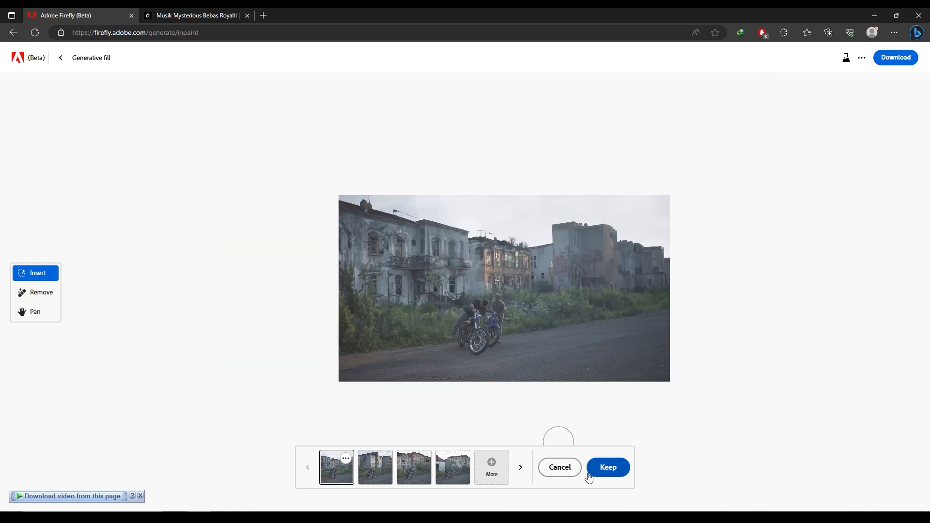
pyautogui.click(588, 468)
# - Erase the road in front of the motorcycles and fill it from the prompt "dirty street", choosing the third variation
pyautogui.moveTo(653, 377)
pyautogui.mouseDown()
pyautogui.moveTo(618, 370)
pyautogui.moveTo(630, 330)
pyautogui.moveTo(662, 324)
pyautogui.moveTo(387, 378)
pyautogui.mouseUp()
pyautogui.click(406, 478)
pyautogui.write('dirty street')
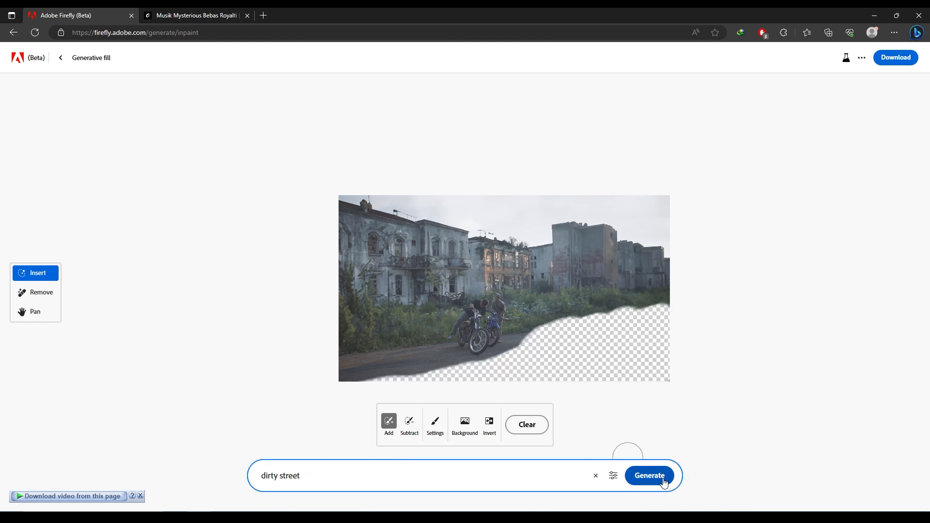
pyautogui.click(664, 483)
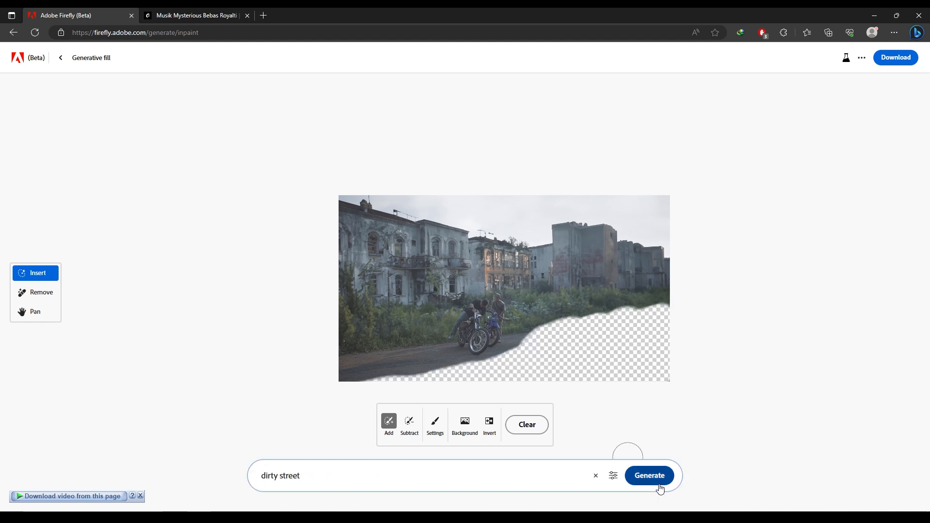
pyautogui.scroll(3, 709, 337)
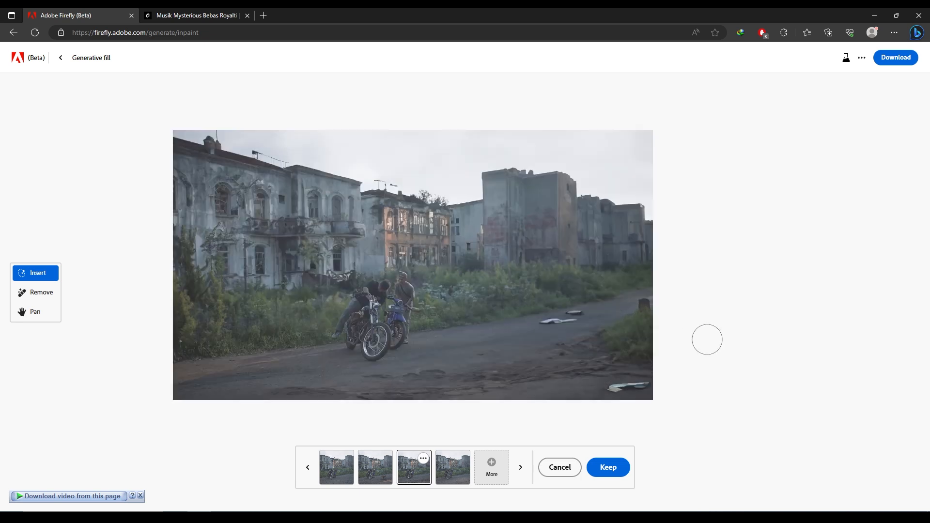
pyautogui.scroll(-3, 596, 339)
pyautogui.scroll(2, 596, 343)
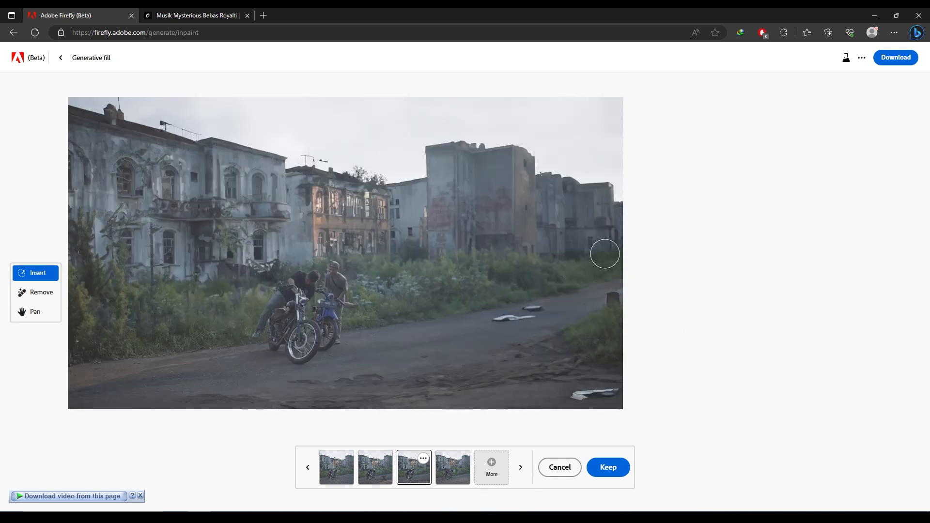
# - Download the Firefly image and place it on V2 in Premiere Pro, matching the length of the video clip below
pyautogui.click(889, 66)
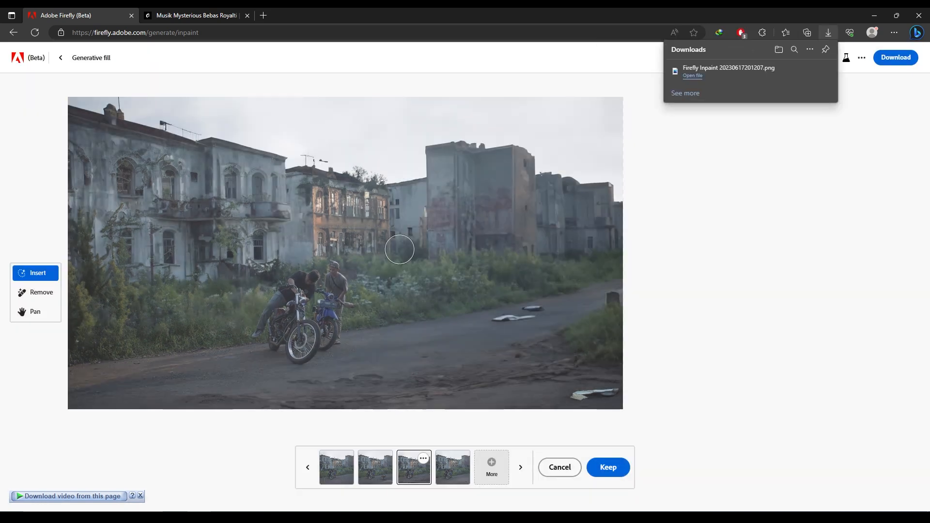
pyautogui.click(797, 71)
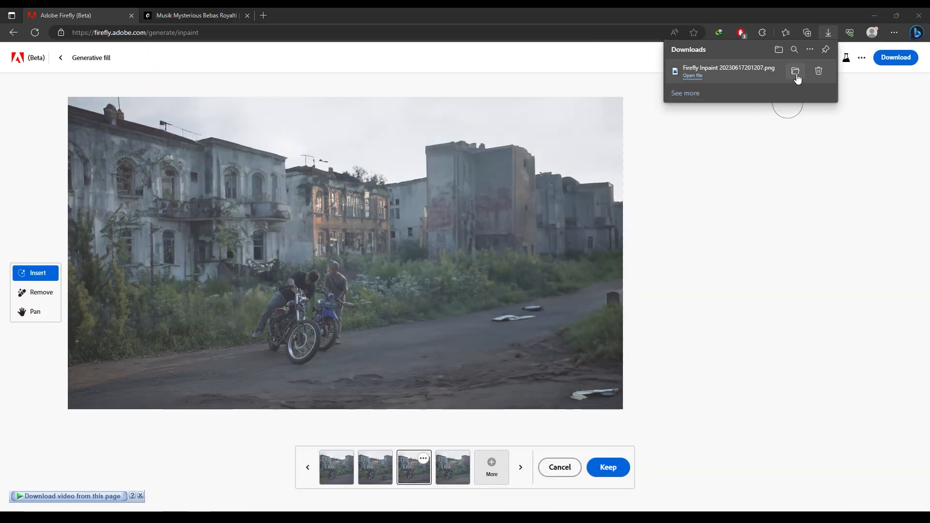
pyautogui.moveTo(129, 183); pyautogui.dragTo(257, 408)
# - Toggle the visibility of track V2 to compare the generated image with the original video
pyautogui.click(93, 410)
pyautogui.click(94, 410)
pyautogui.click(94, 411)
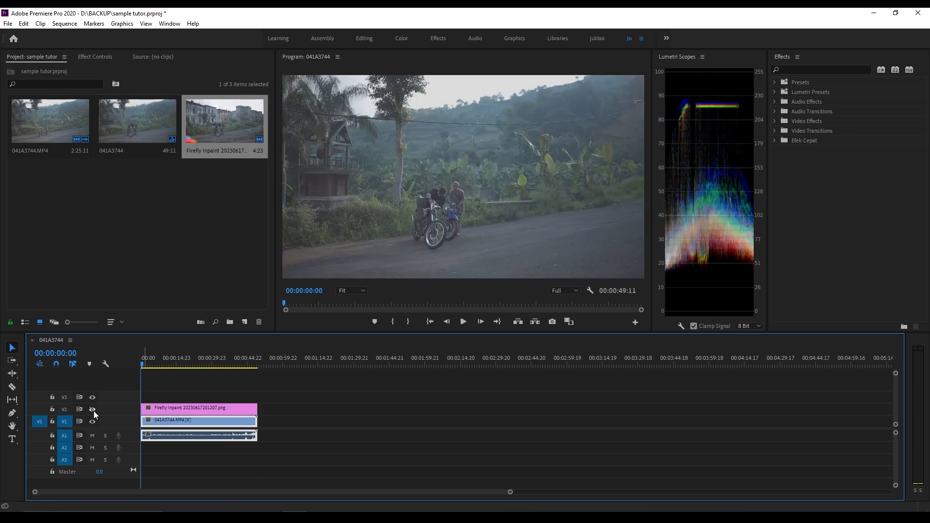
pyautogui.click(93, 410)
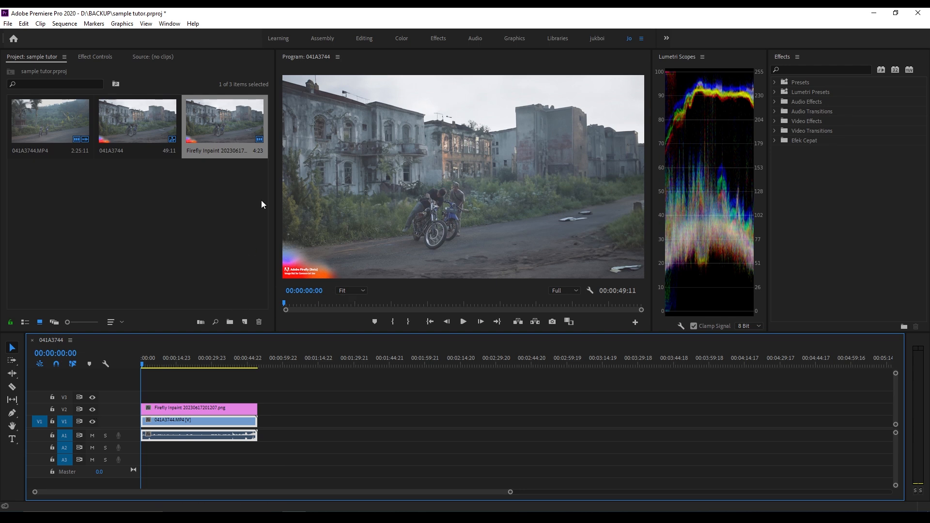
# - Draw a closed freehand opacity mask around the men and motorcycles on the Firefly image clip
pyautogui.click(100, 59)
pyautogui.click(388, 338)
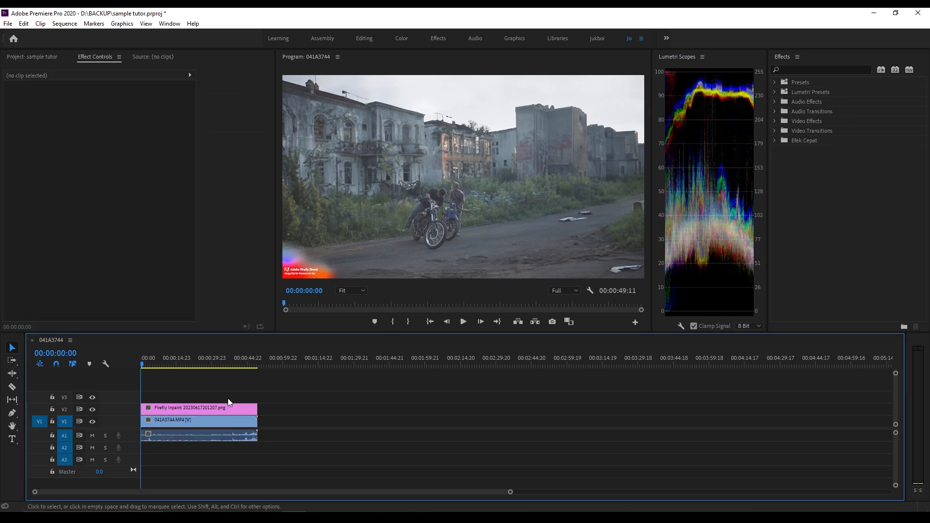
pyautogui.click(187, 411)
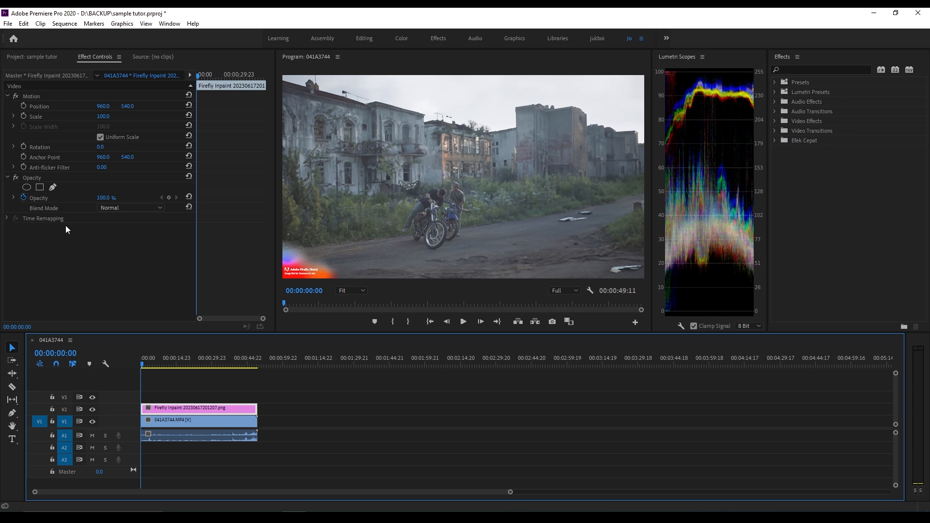
pyautogui.click(53, 187)
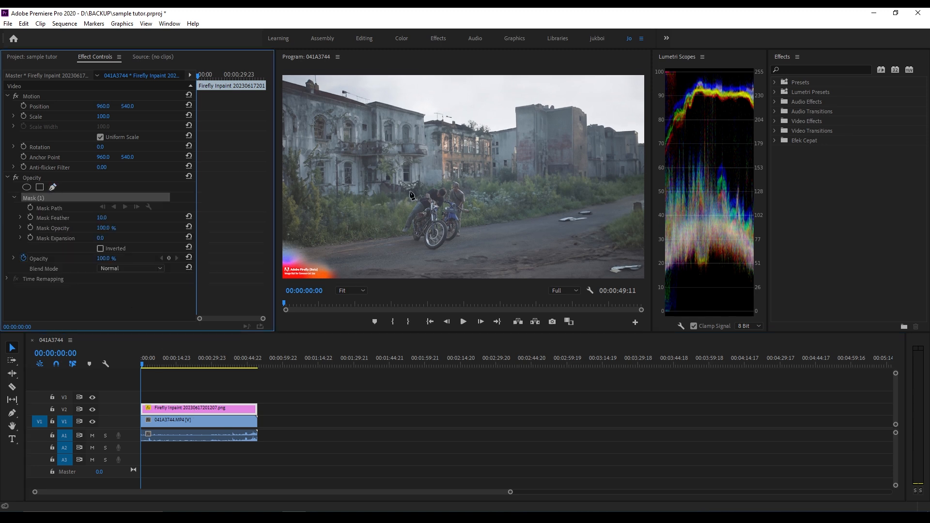
pyautogui.click(386, 228)
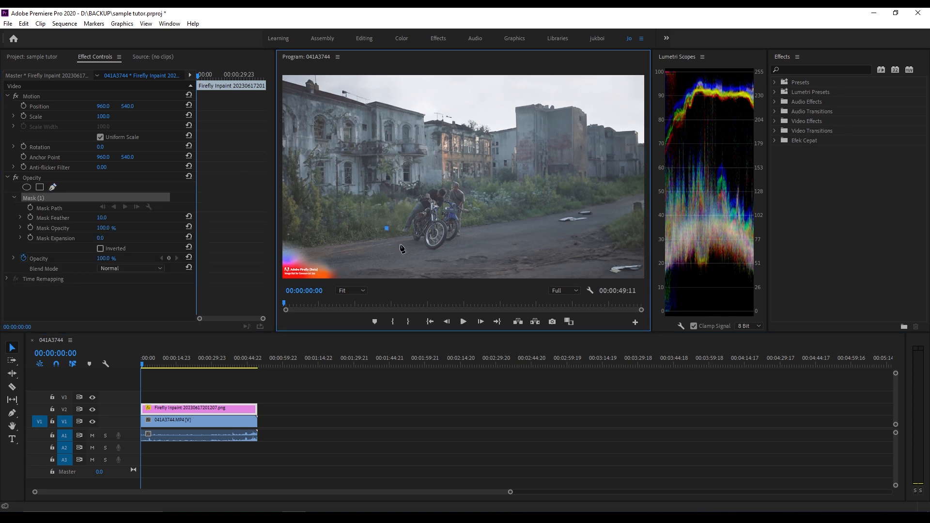
pyautogui.click(438, 253)
pyautogui.click(480, 221)
pyautogui.moveTo(389, 218); pyautogui.dragTo(388, 215)
pyautogui.hotkey('ctrl', 'z')
pyautogui.click(388, 224)
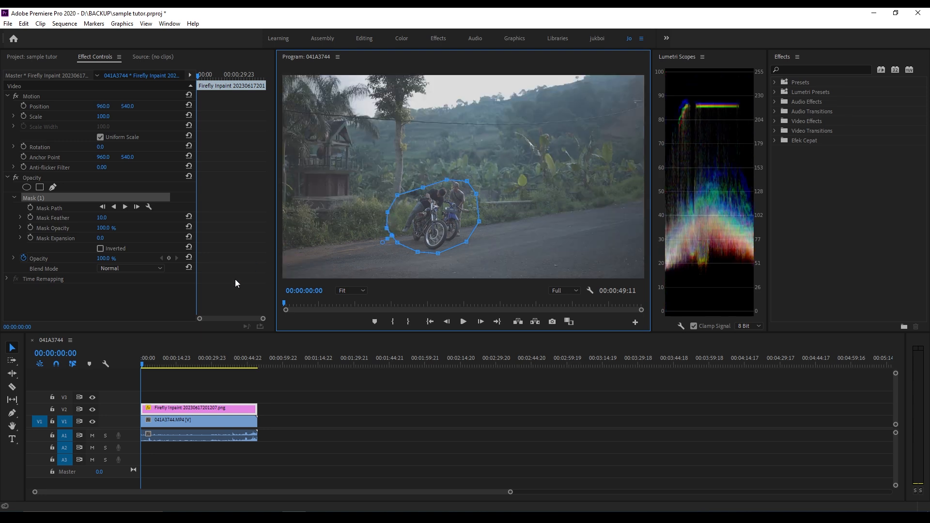
# - Invert the mask around the men, set its feather to 39, and check the blend at another point in the sequence
pyautogui.click(102, 251)
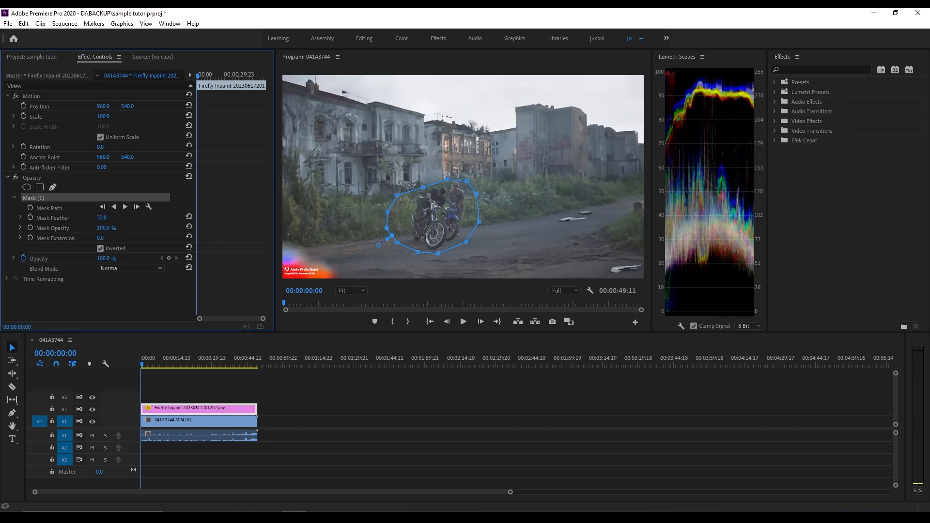
pyautogui.click(316, 396)
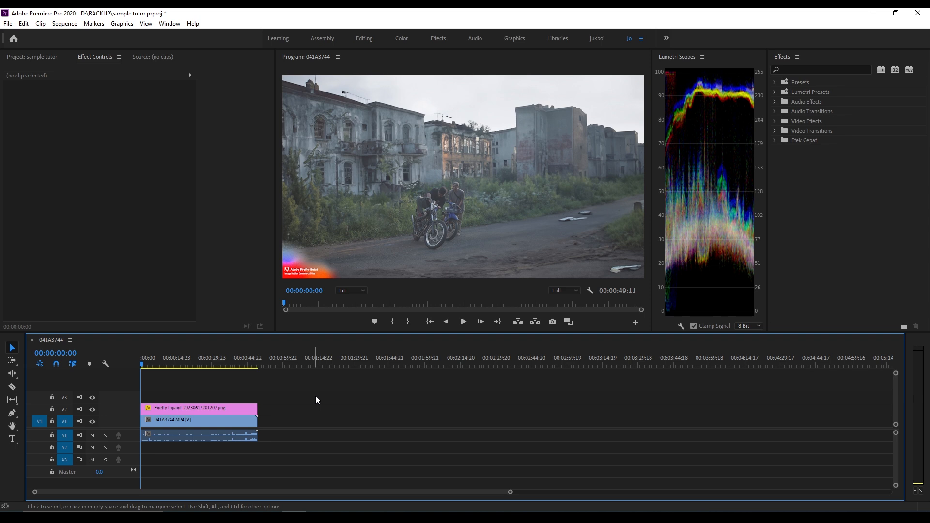
pyautogui.click(159, 362)
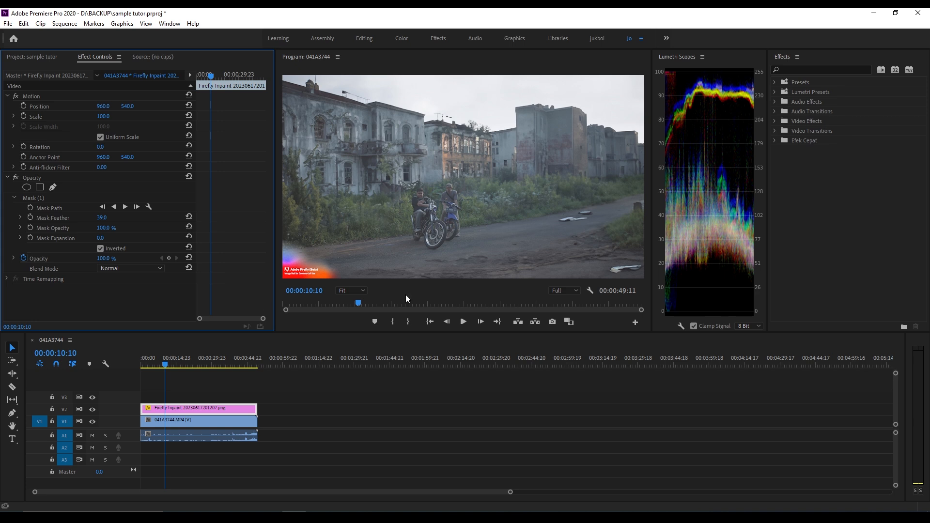
# - Nest the masked Firefly image clip on V2 as "Nested Sequence 01"
pyautogui.rightClick(173, 411)
pyautogui.click(223, 284)
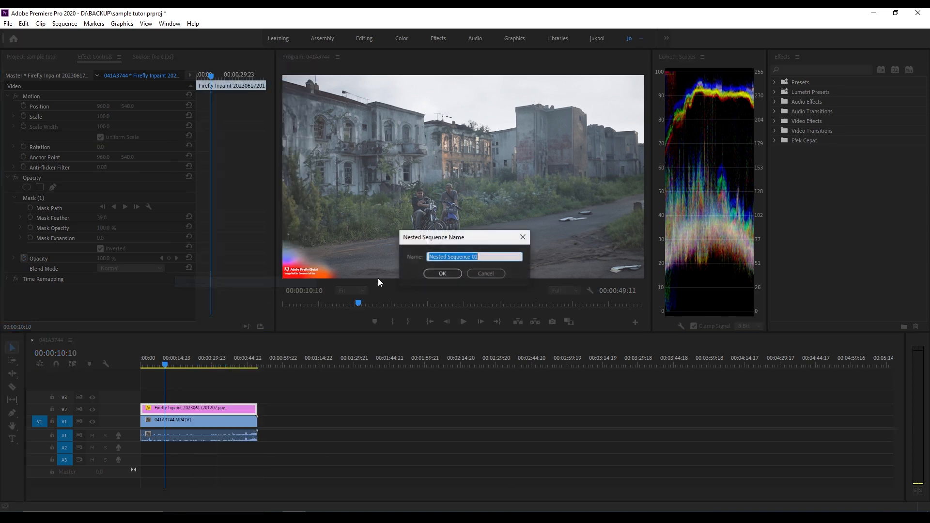
pyautogui.click(443, 273)
# - Hide the Adobe Firefly watermark on the nested clip with an inverted freehand opacity mask drawn around it, feathered to 75
pyautogui.click(174, 412)
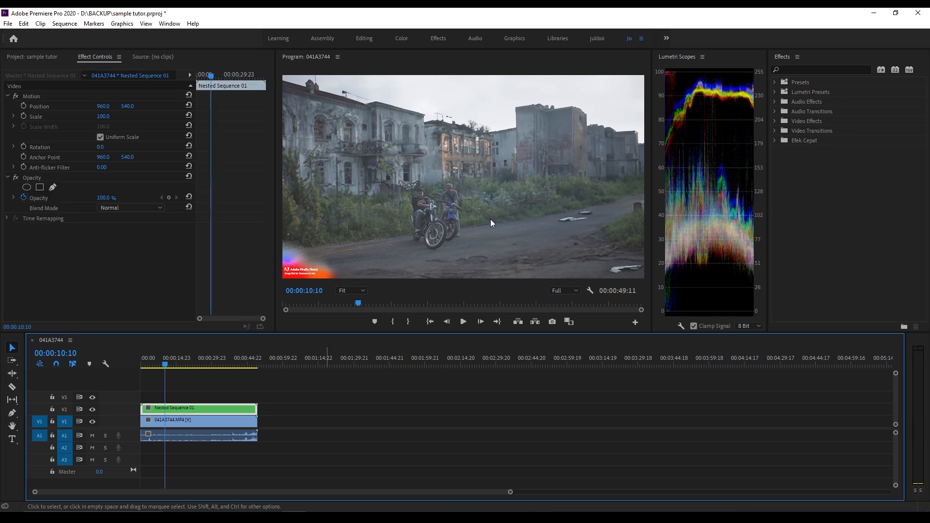
pyautogui.click(40, 187)
pyautogui.click(351, 291)
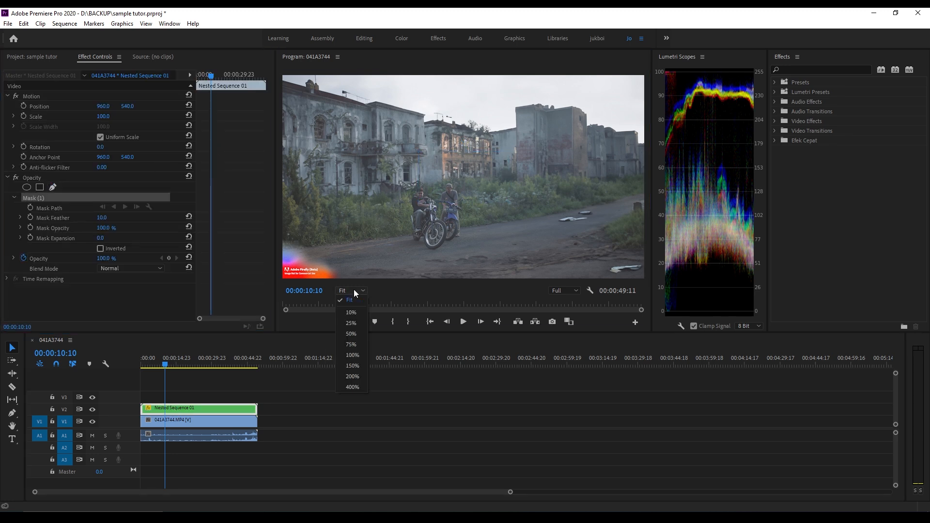
pyautogui.click(350, 325)
pyautogui.click(339, 208)
pyautogui.click(361, 219)
pyautogui.click(387, 233)
pyautogui.click(391, 251)
pyautogui.click(330, 249)
pyautogui.click(339, 208)
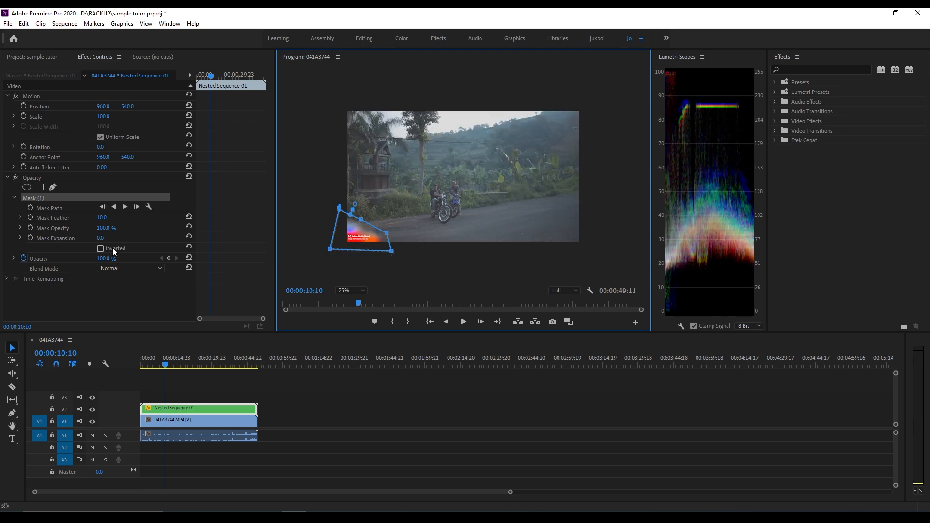
pyautogui.click(100, 248)
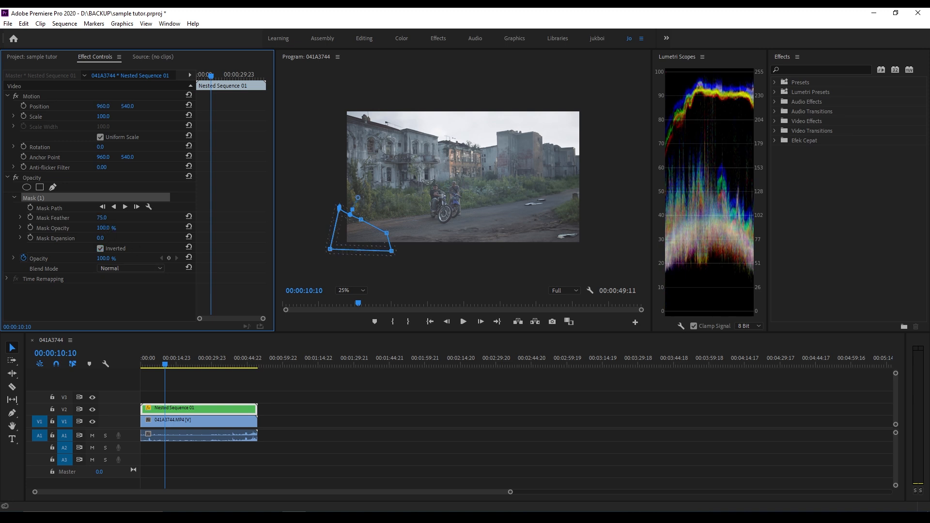
# - Deselect the nested clip, fit the whole frame in the preview, and toggle V2's visibility to compare the original footage with the composite
pyautogui.click(327, 379)
pyautogui.click(343, 291)
pyautogui.click(349, 300)
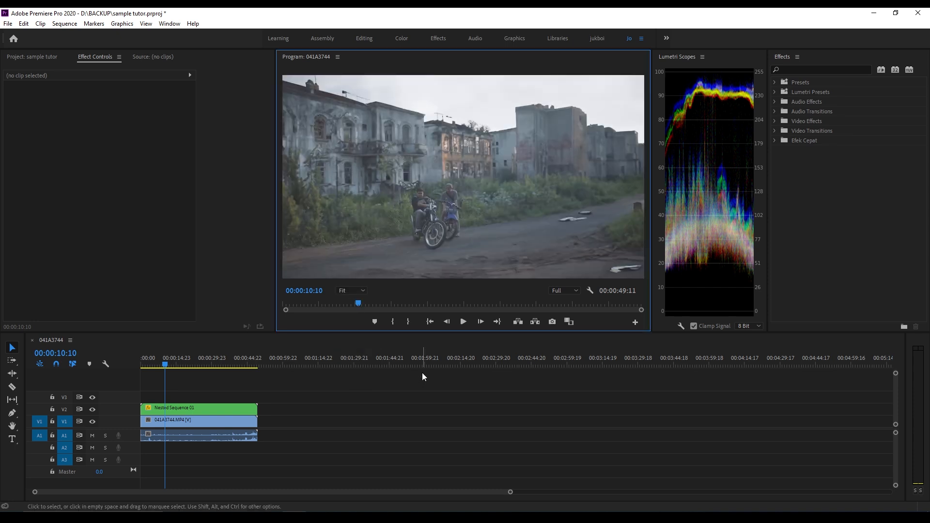
pyautogui.click(92, 410)
pyautogui.click(92, 409)
pyautogui.click(92, 409)
pyautogui.click(92, 409)
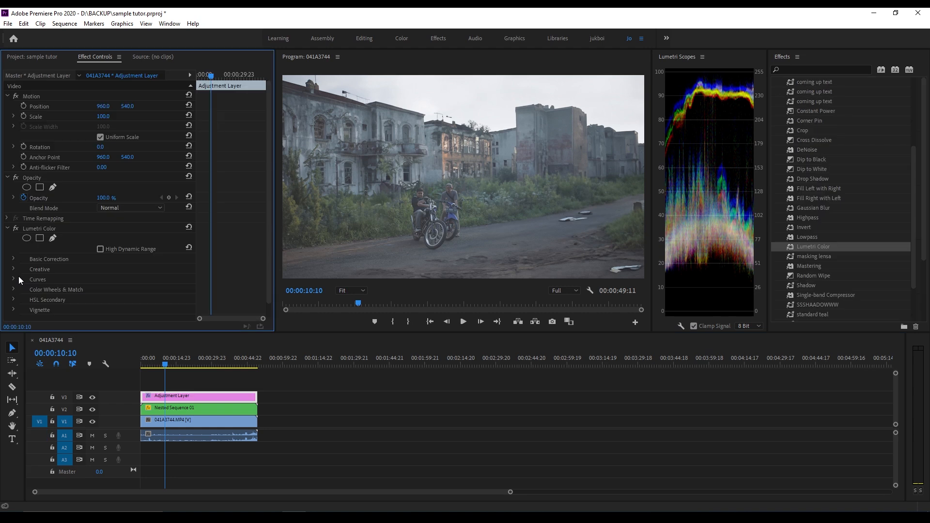
# - Apply the "djenggkok" creative look in the Lumetri Color effect on the V3 adjustment layer
pyautogui.click(18, 269)
pyautogui.click(127, 289)
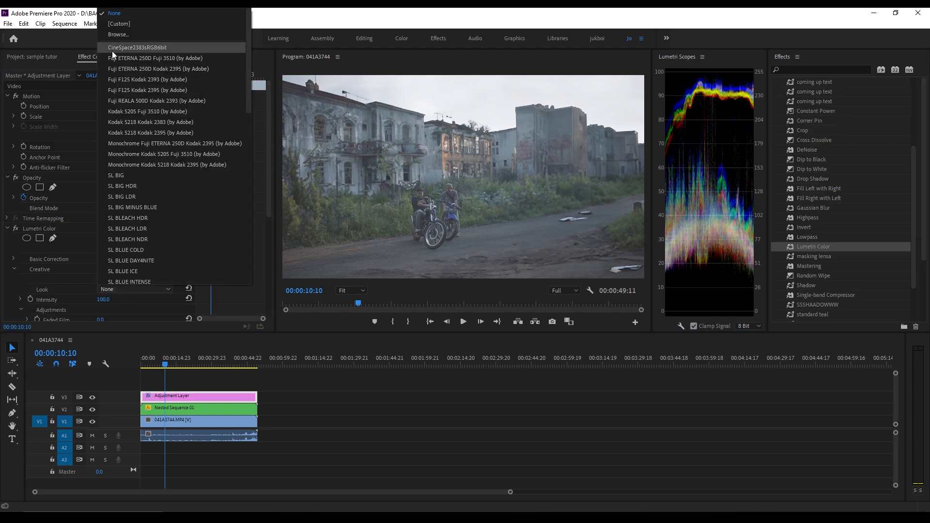
pyautogui.click(115, 35)
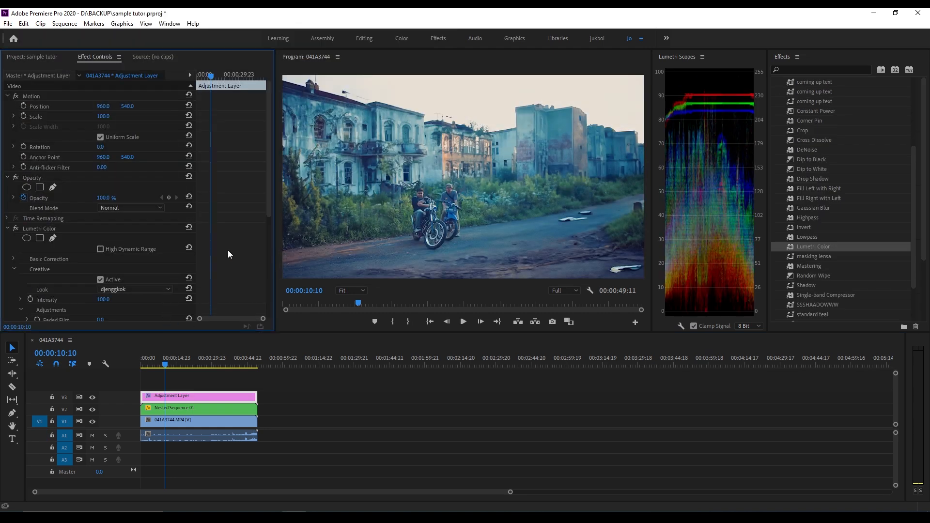
# - Warm the adjustment layer's Lumetri white balance by setting the Basic Correction temperature to about 23.6
pyautogui.scroll(-3, 228, 252)
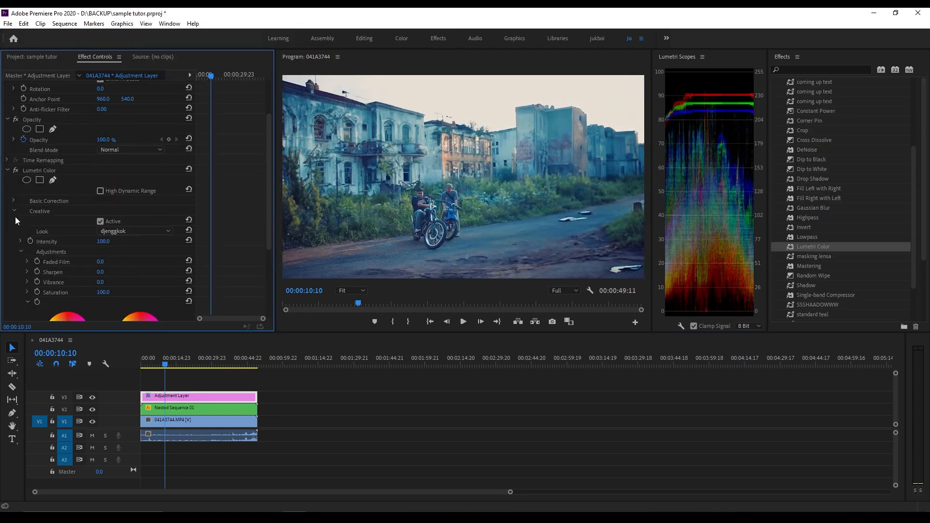
pyautogui.click(15, 201)
pyautogui.click(27, 173)
pyautogui.moveTo(117, 192); pyautogui.dragTo(121, 192)
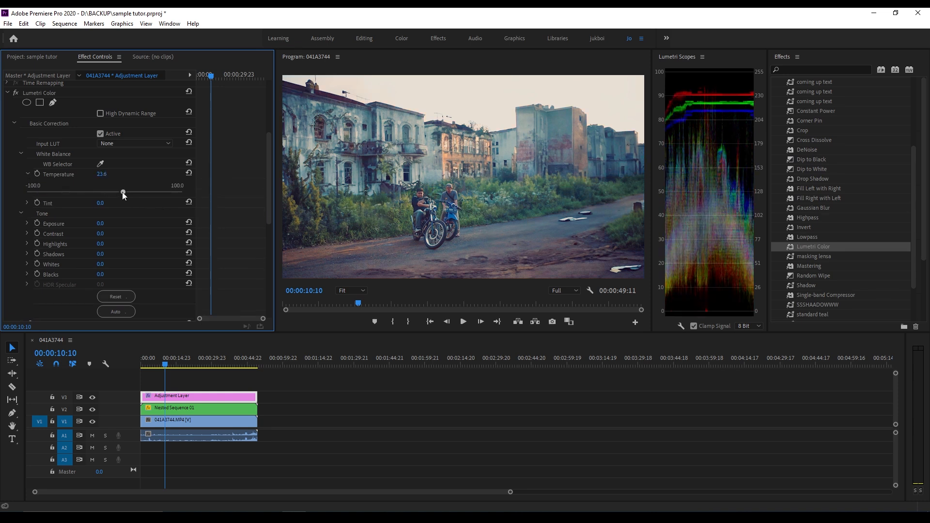
# - Shift the midtones colour wheel slightly towards yellow-green in the adjustment layer's Lumetri Color effect
pyautogui.moveTo(269, 152); pyautogui.dragTo(269, 245)
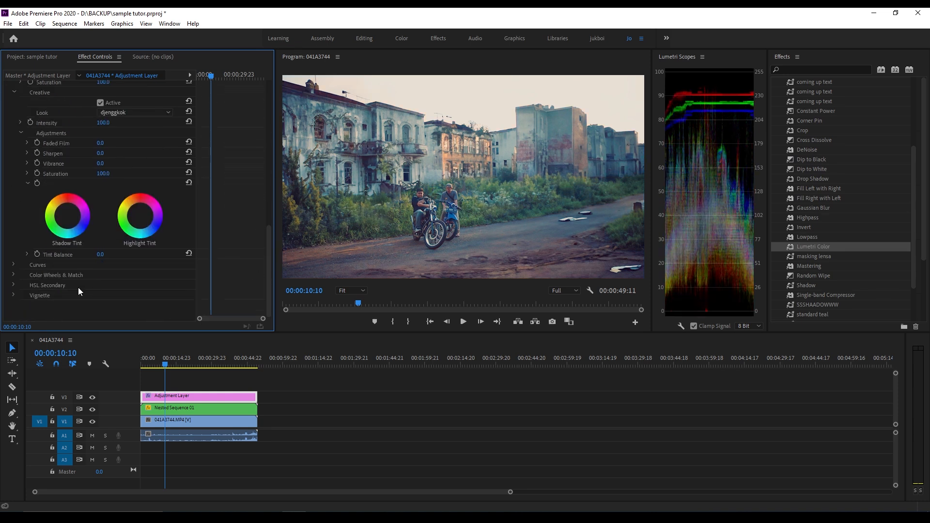
pyautogui.click(16, 274)
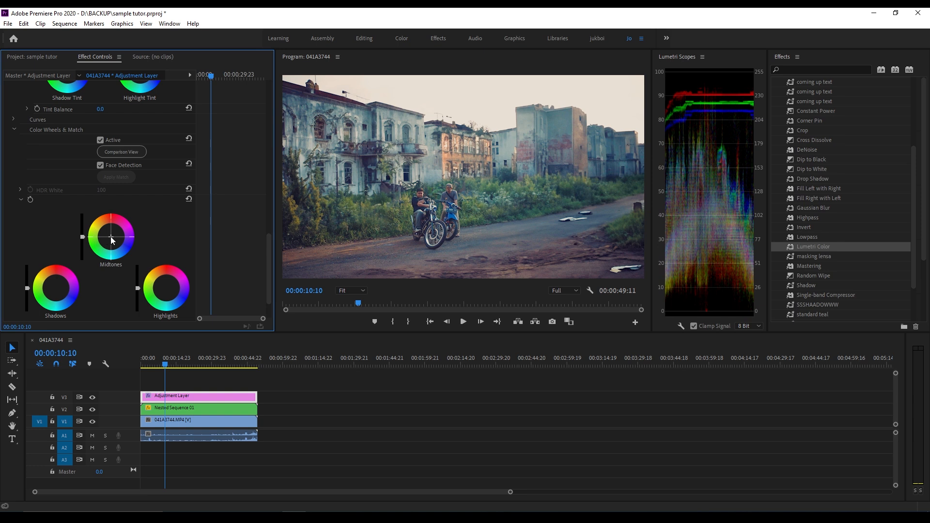
pyautogui.moveTo(111, 237); pyautogui.dragTo(110, 237)
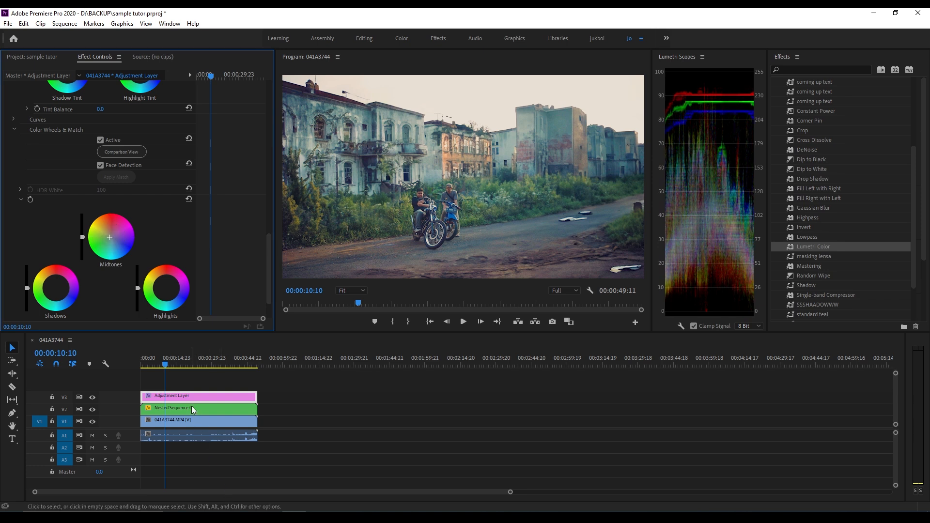
# - Nest the adjustment layer, Nested Sequence 01 and the original video with its audio together as "Nested Sequence 02"
pyautogui.moveTo(272, 384); pyautogui.dragTo(174, 437)
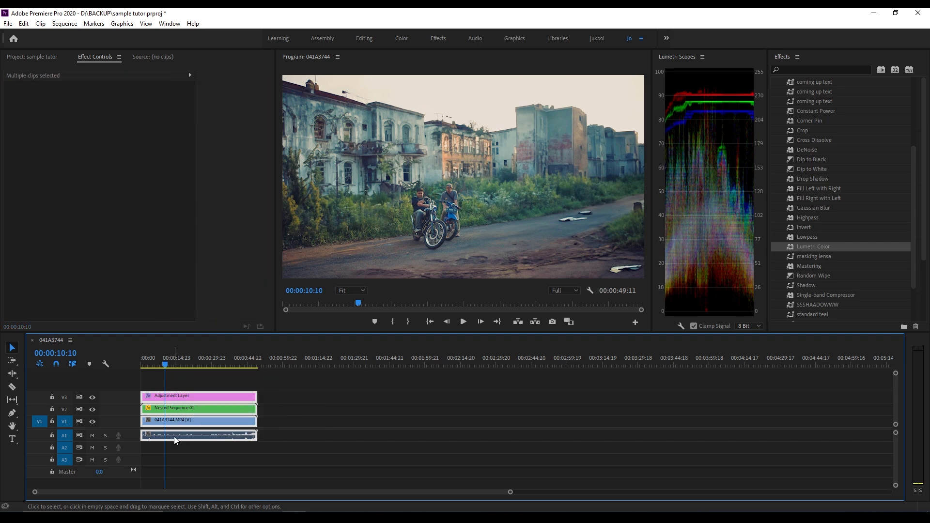
pyautogui.rightClick(190, 433)
pyautogui.click(213, 260)
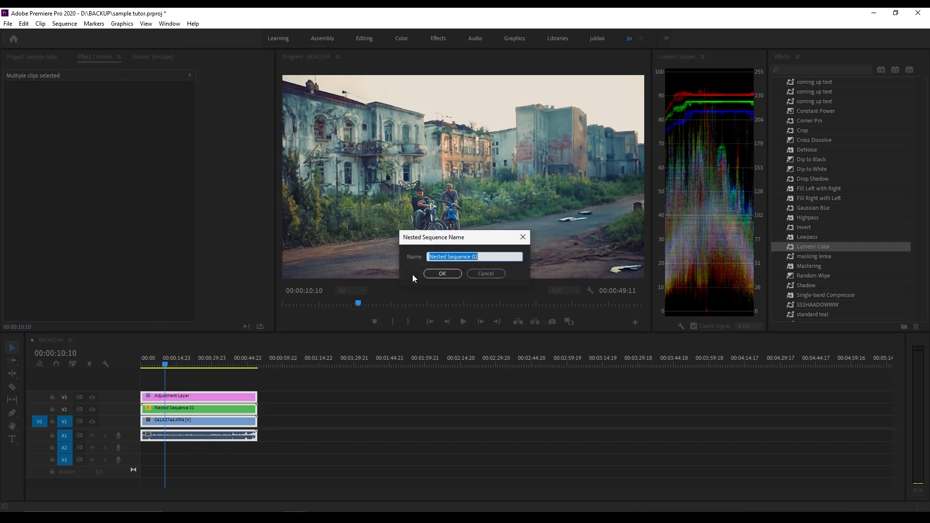
pyautogui.click(440, 274)
# - Start a Scale animation on Nested Sequence 02 with a keyframe of 100 at the beginning of the clip
pyautogui.click(181, 422)
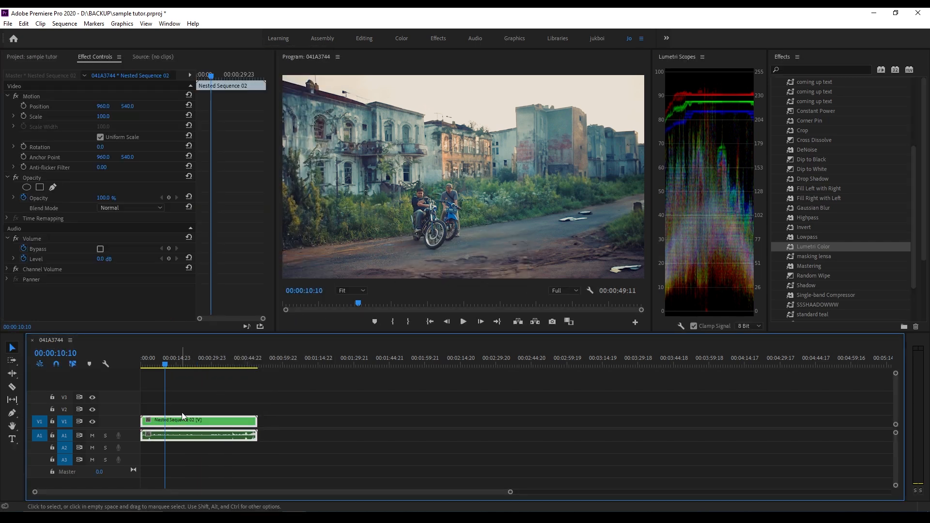
pyautogui.click(22, 116)
pyautogui.press('space')
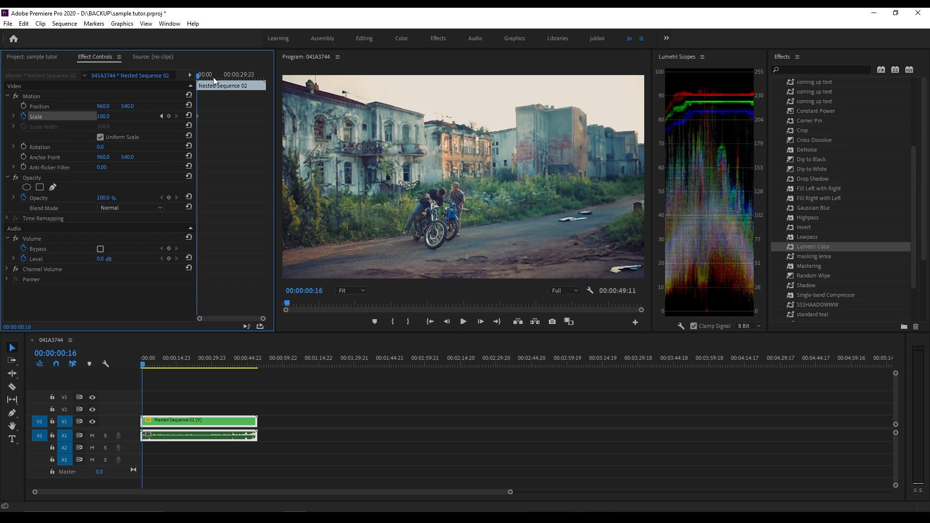
# - Trim the end of Nested Sequence 02 so it lasts about 11 seconds, and play back the finished composite
pyautogui.click(207, 76)
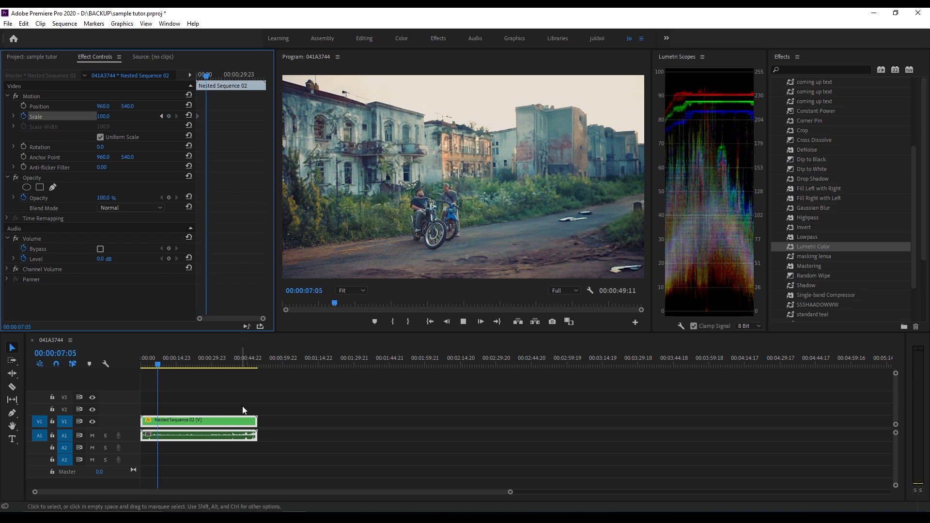
pyautogui.press('space')
pyautogui.click(167, 362)
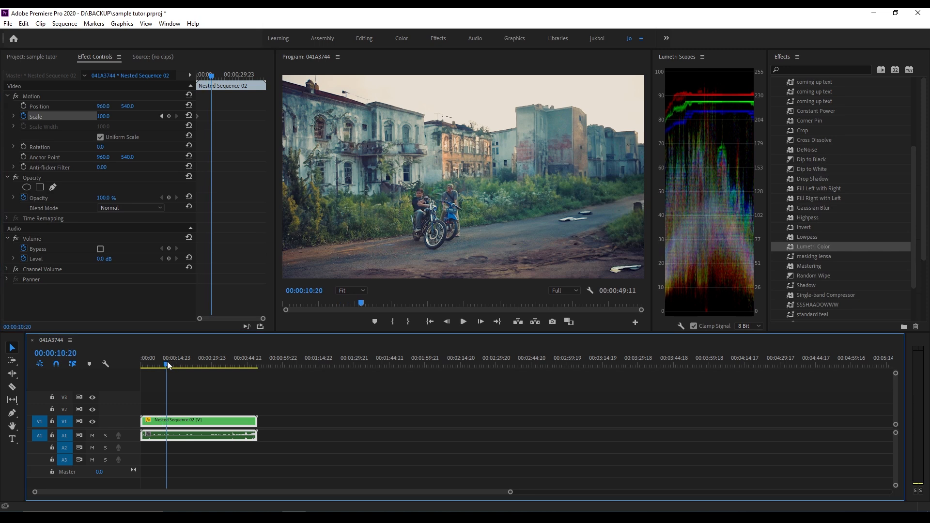
pyautogui.moveTo(250, 422); pyautogui.dragTo(163, 422)
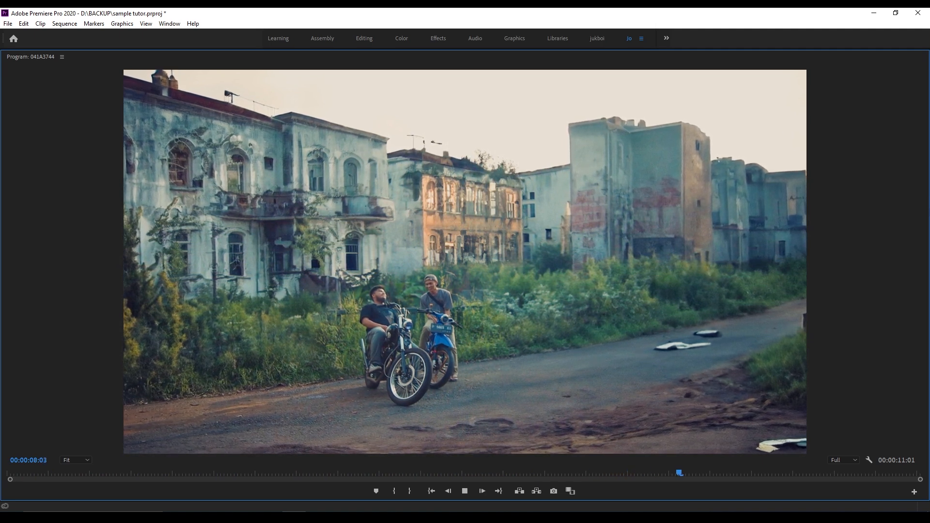
pyautogui.press('space')
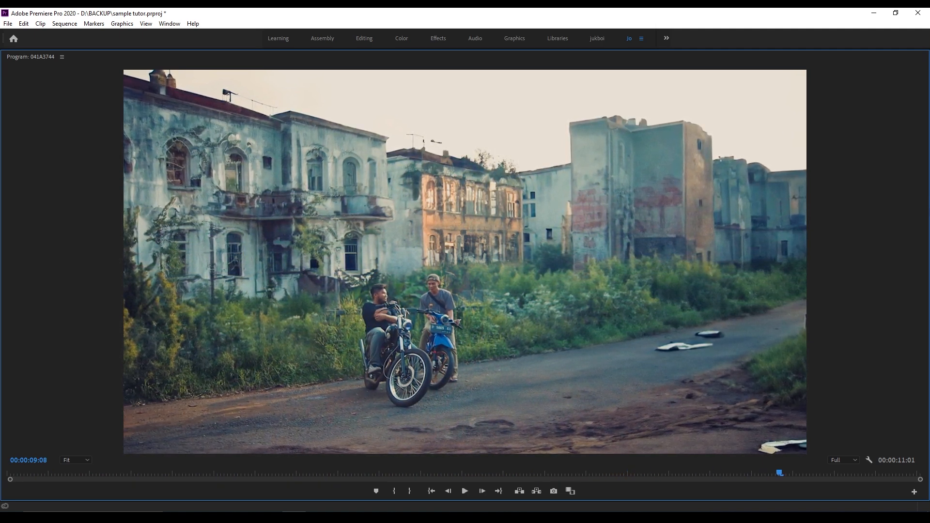